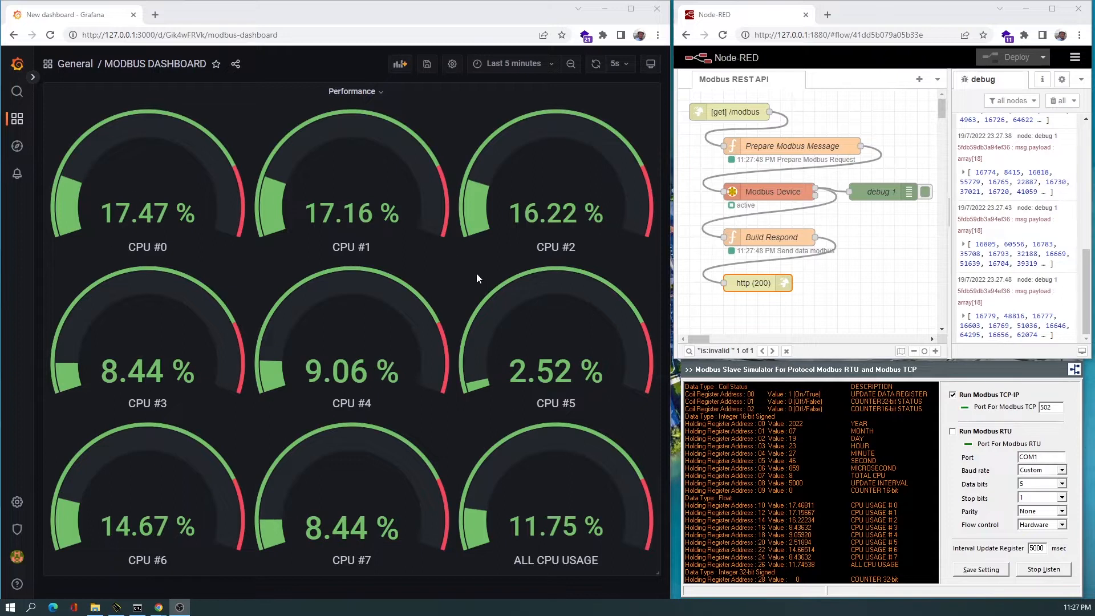
Open the Node-RED change log in the help sidebar and start the welcome tour.
click(1057, 101)
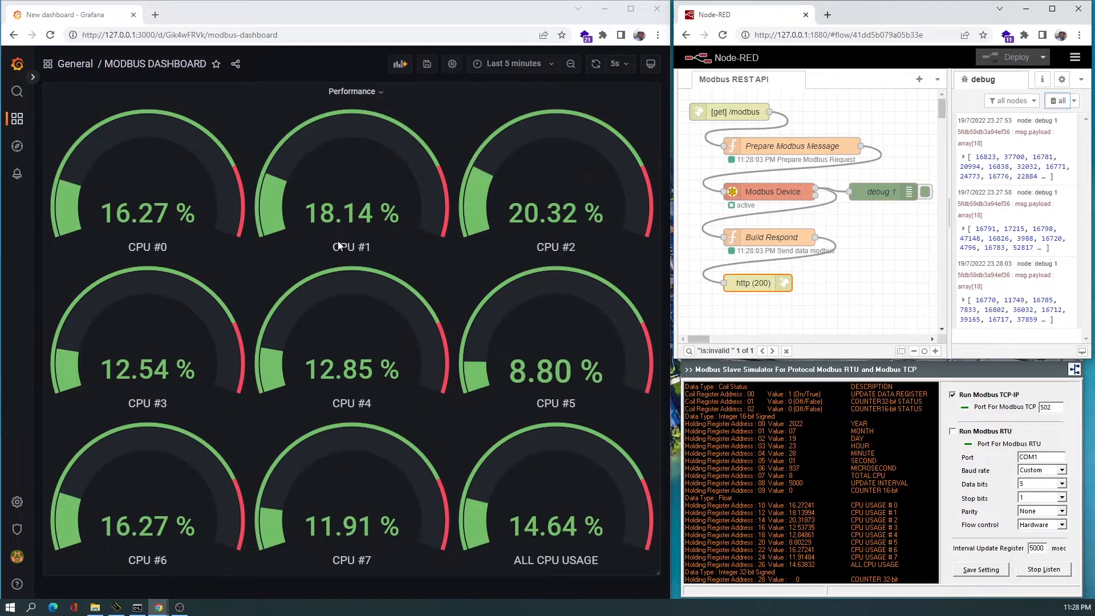
click(1076, 57)
click(964, 350)
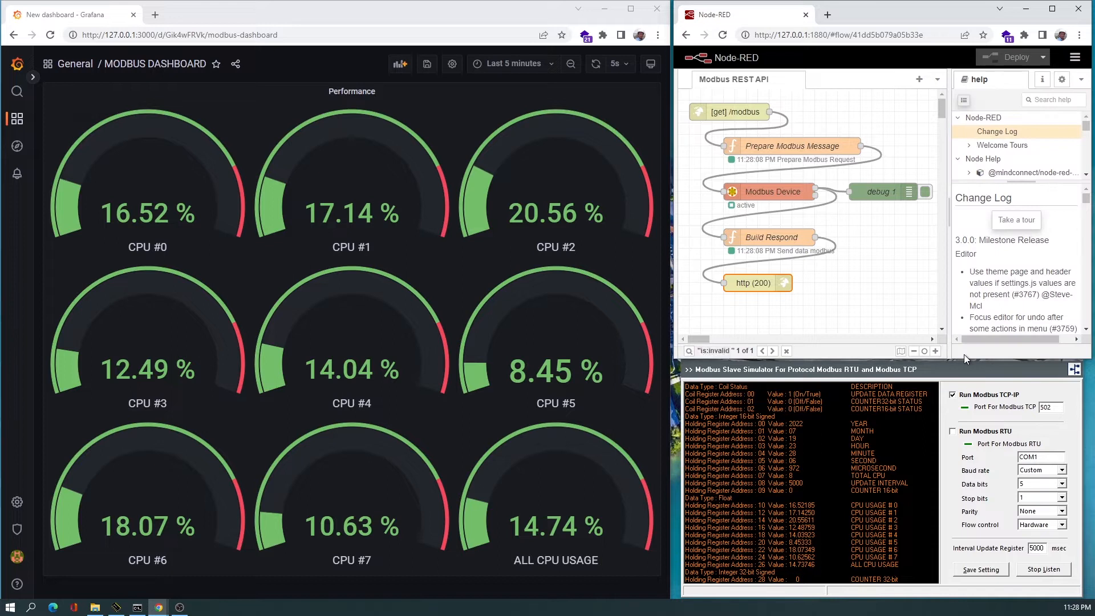
click(1011, 219)
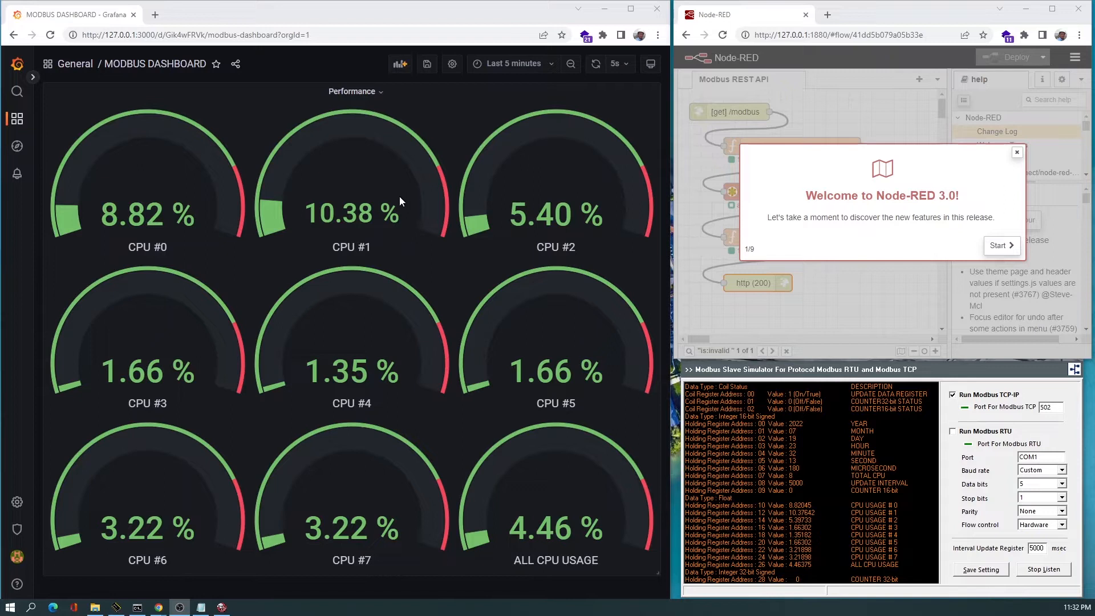
Open the Performance panel editor, review the query's data source choices, and return to the dashboard.
click(352, 91)
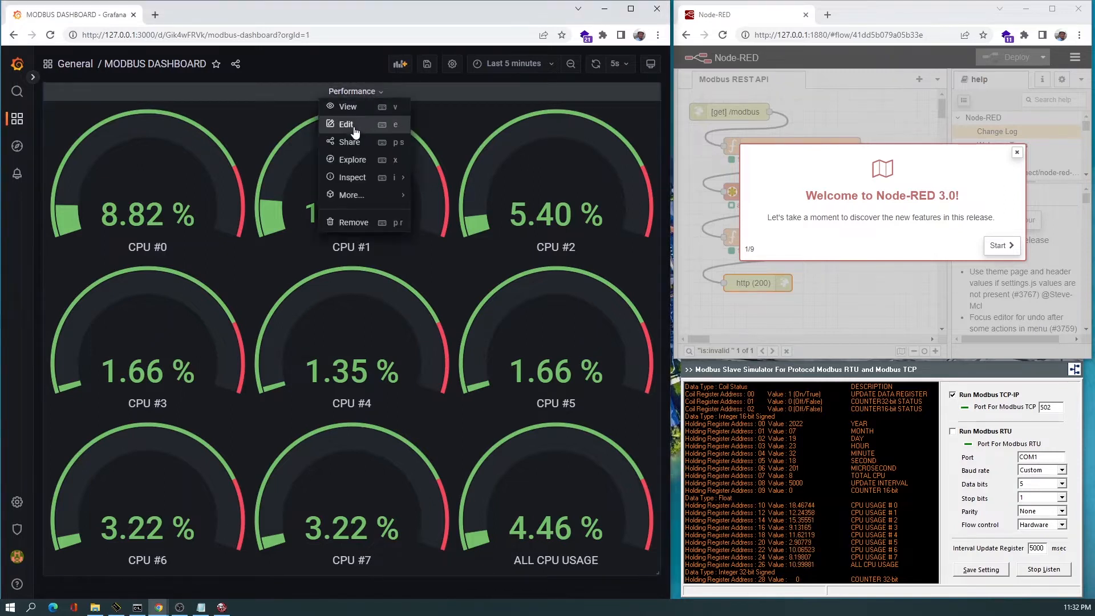
click(354, 129)
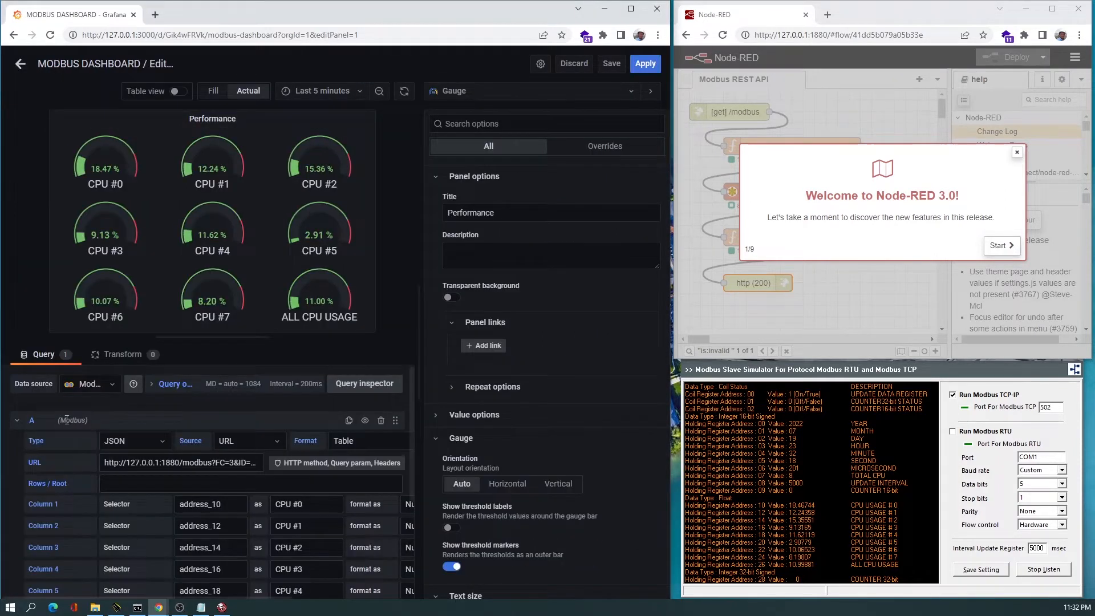
click(88, 385)
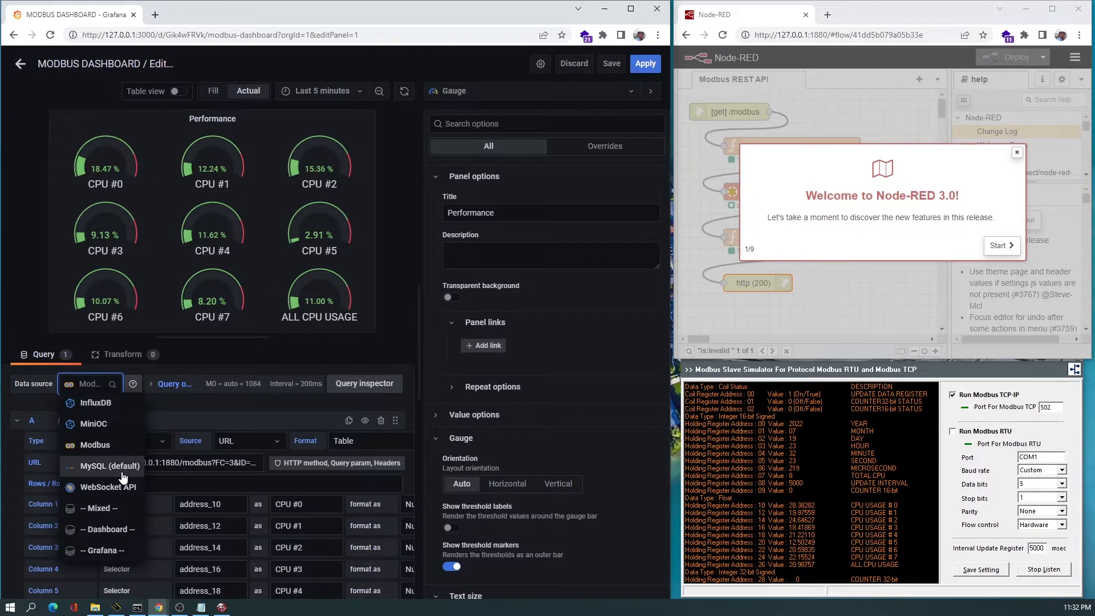
click(188, 402)
click(18, 64)
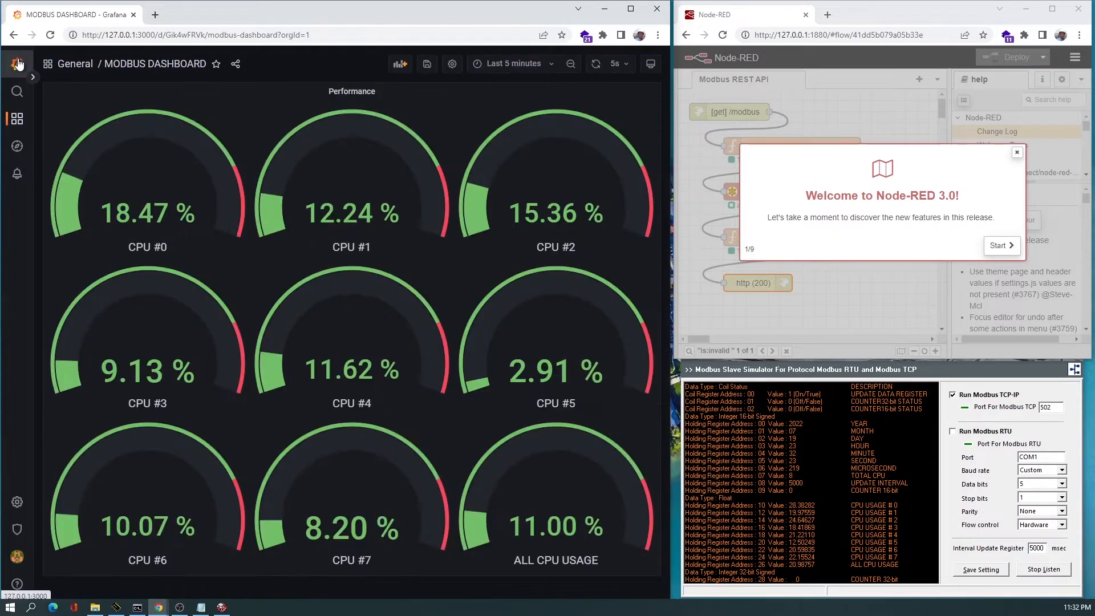
Open the data sources configuration page, discarding the unsaved dashboard changes.
mouse_move(7, 502)
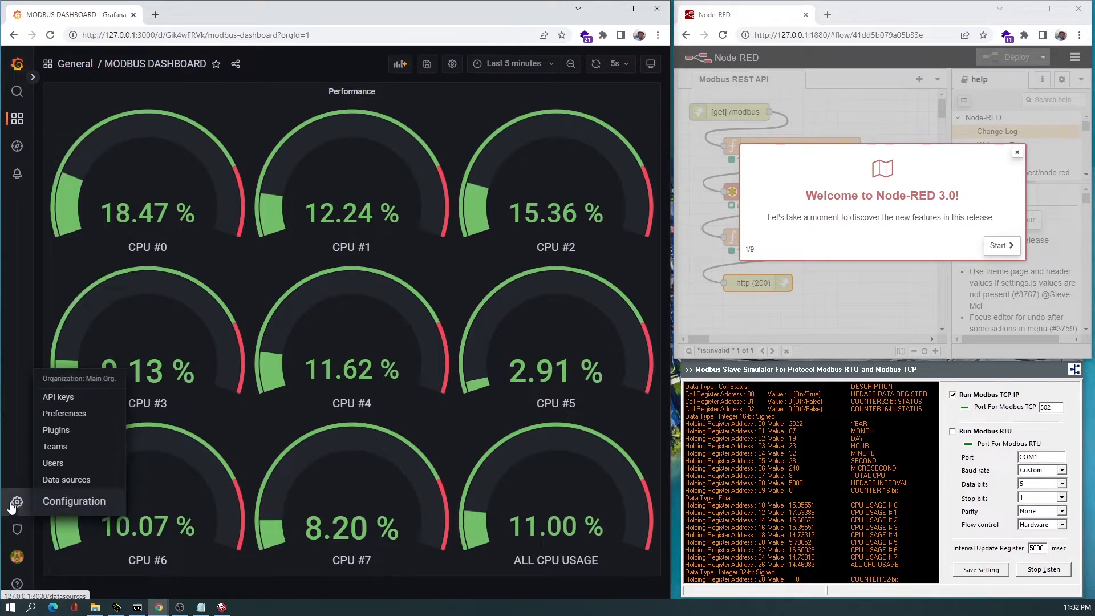
click(62, 480)
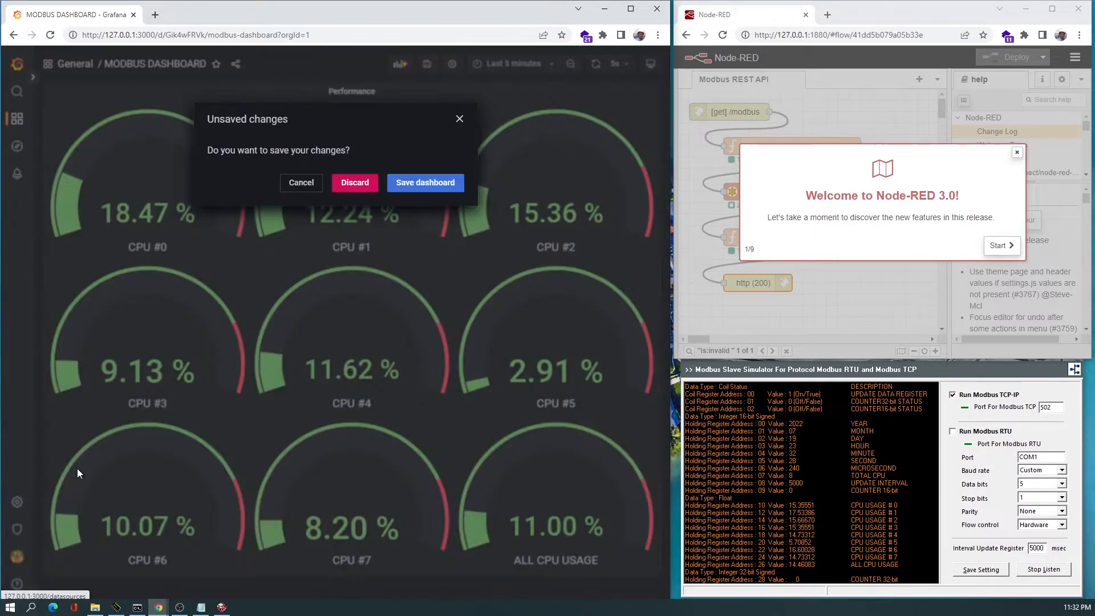
click(355, 182)
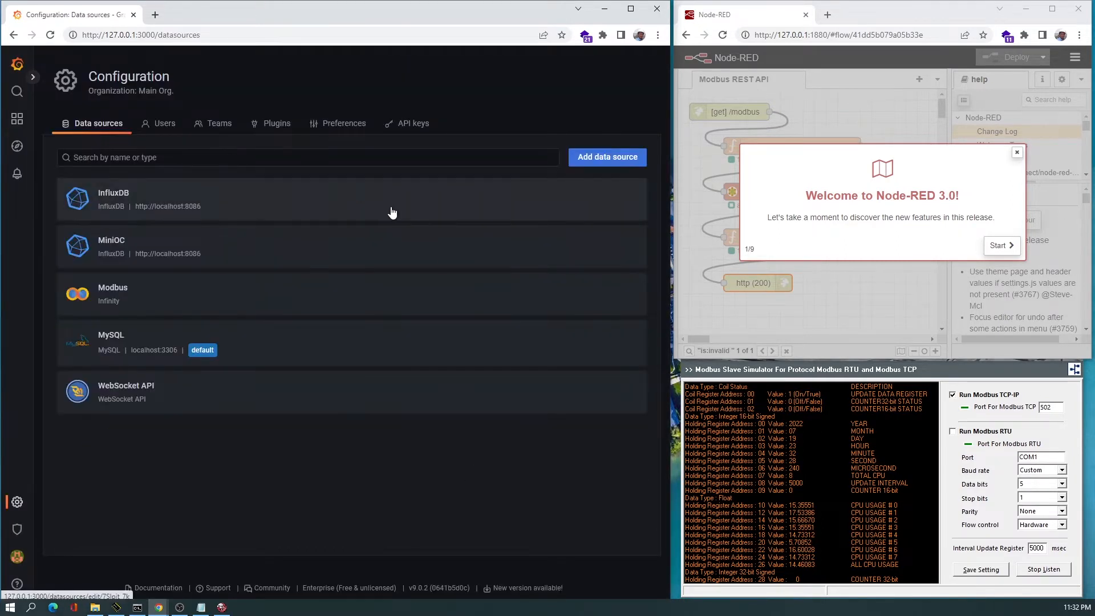
Search the data sources for "infi" and open the Modbus Infinity data source.
click(498, 161)
text(in)
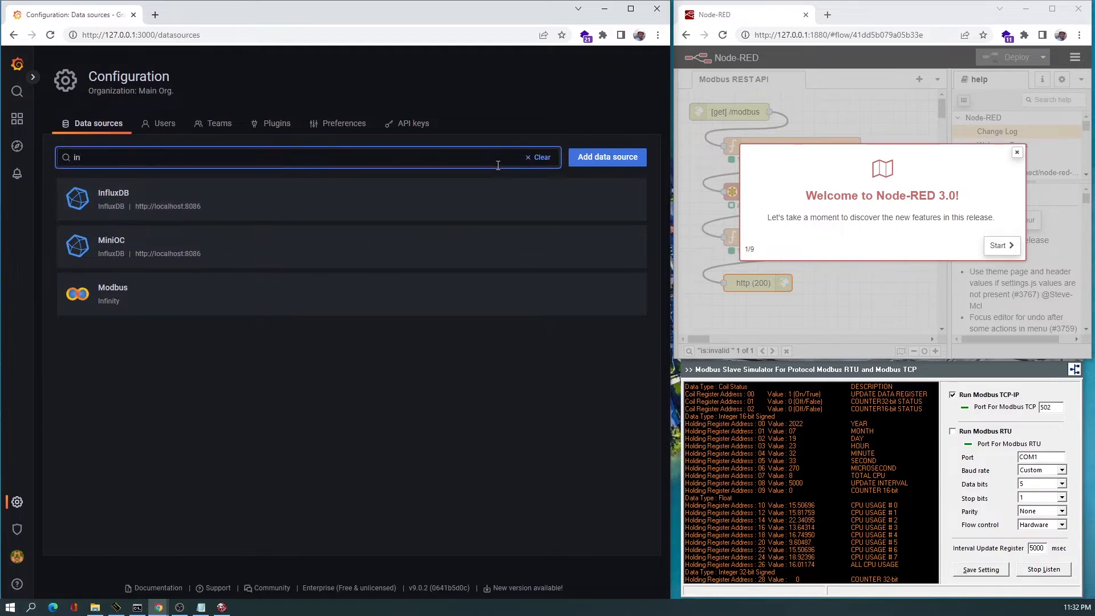
text(fi)
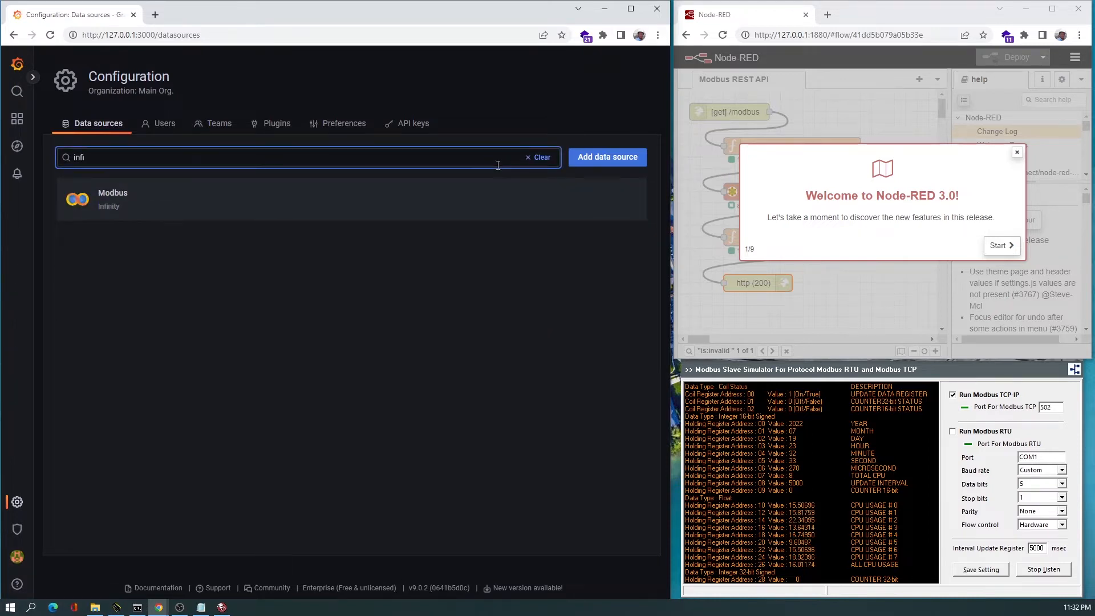
click(293, 193)
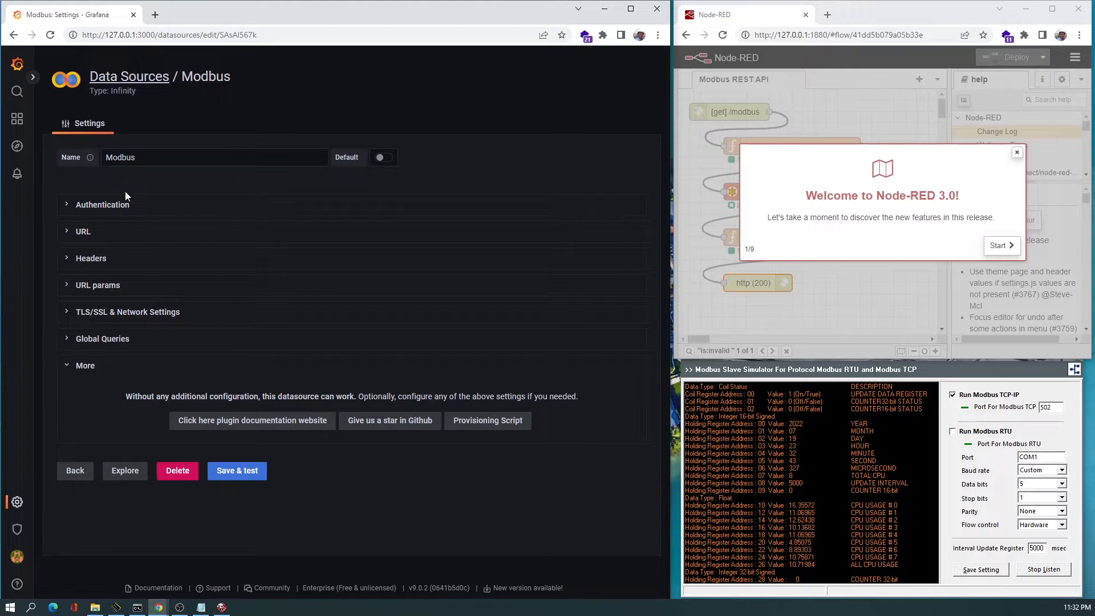
Review the Modbus data source's authentication settings and go back to the Modbus dashboard.
mouse_move(16, 117)
click(100, 206)
click(102, 205)
click(13, 35)
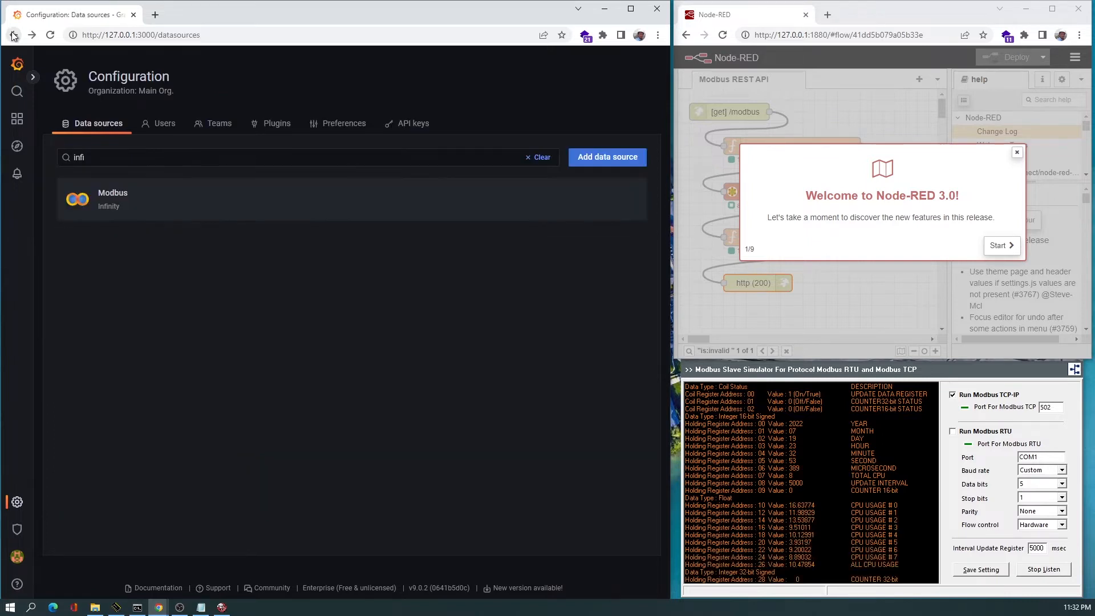
click(13, 36)
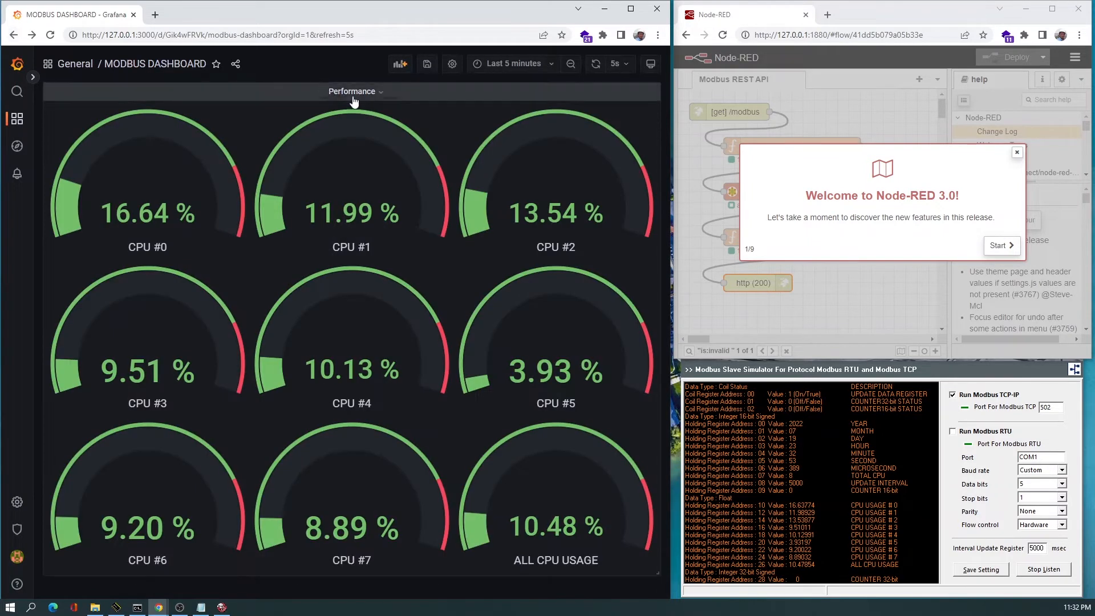
Copy the Performance panel's query URL from the panel editor and paste it into Notepad.
click(352, 93)
click(346, 124)
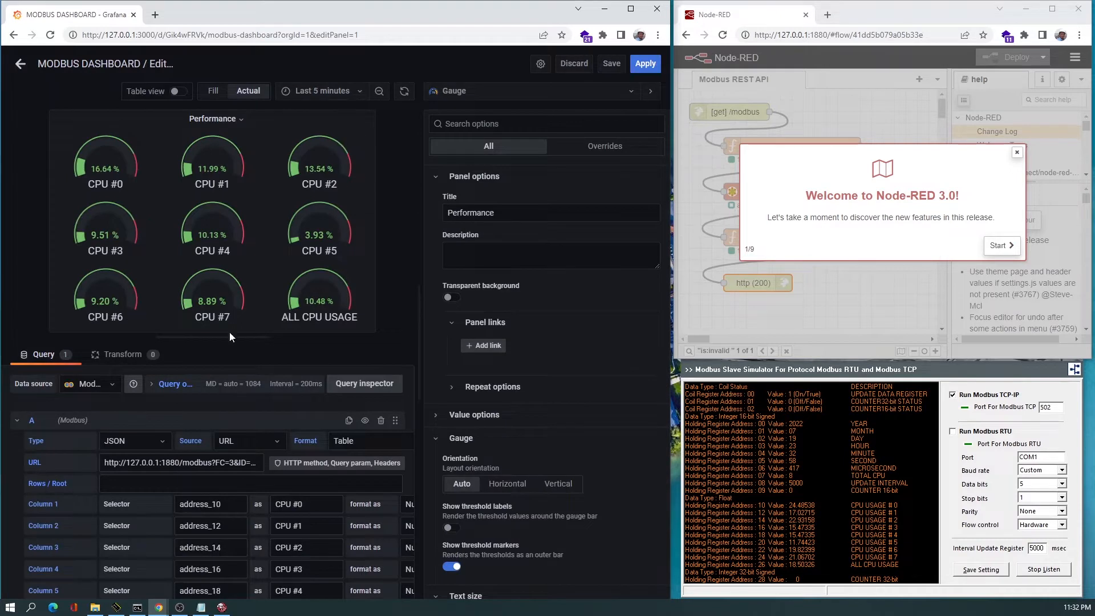
click(184, 463)
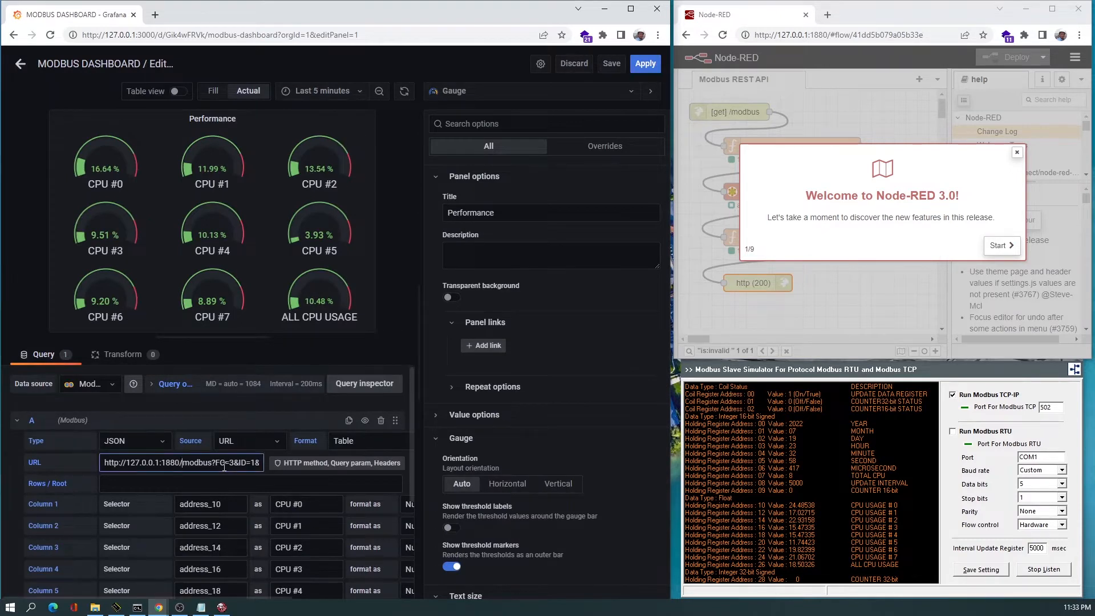
key(ctrl+a)
key(ctrl+c)
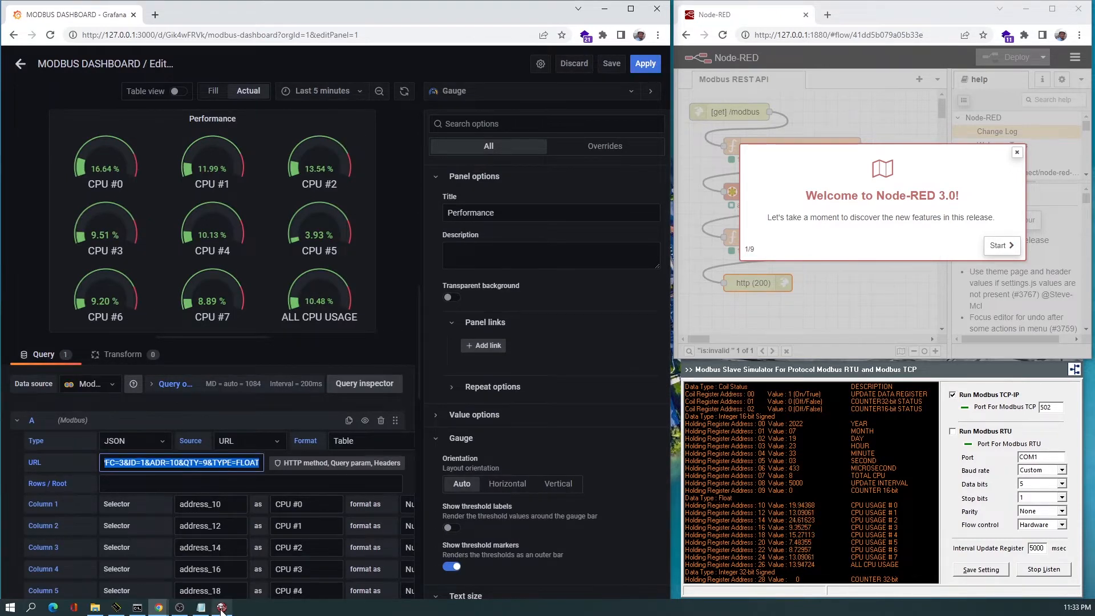
click(202, 608)
key(ctrl+v)
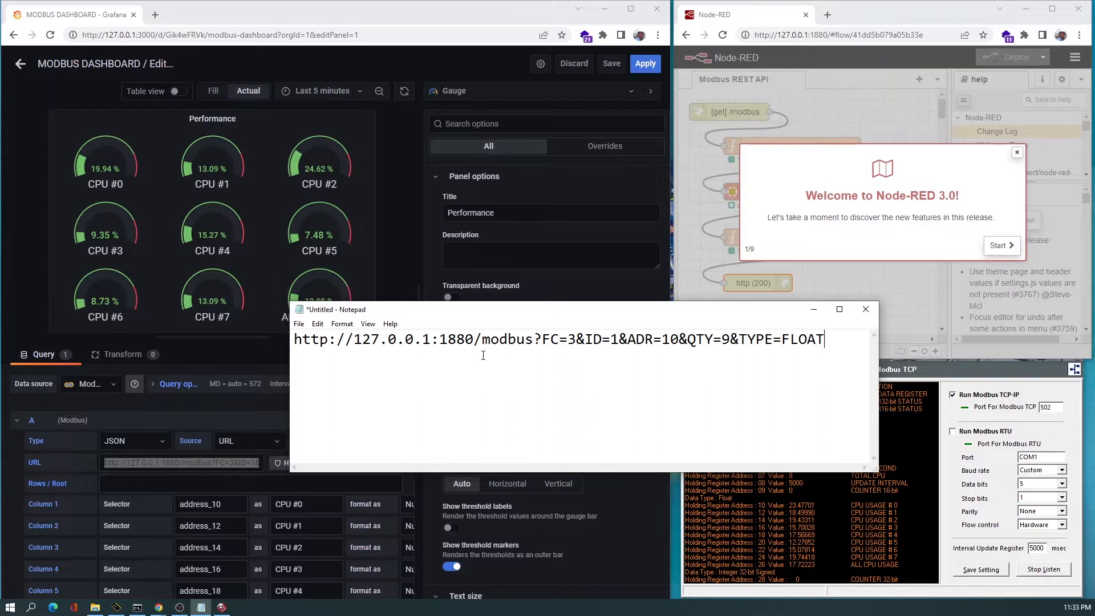
Close the Node-RED tour, then inspect the http in node's settings and cancel.
click(1017, 152)
drag(504, 309, 268, 210)
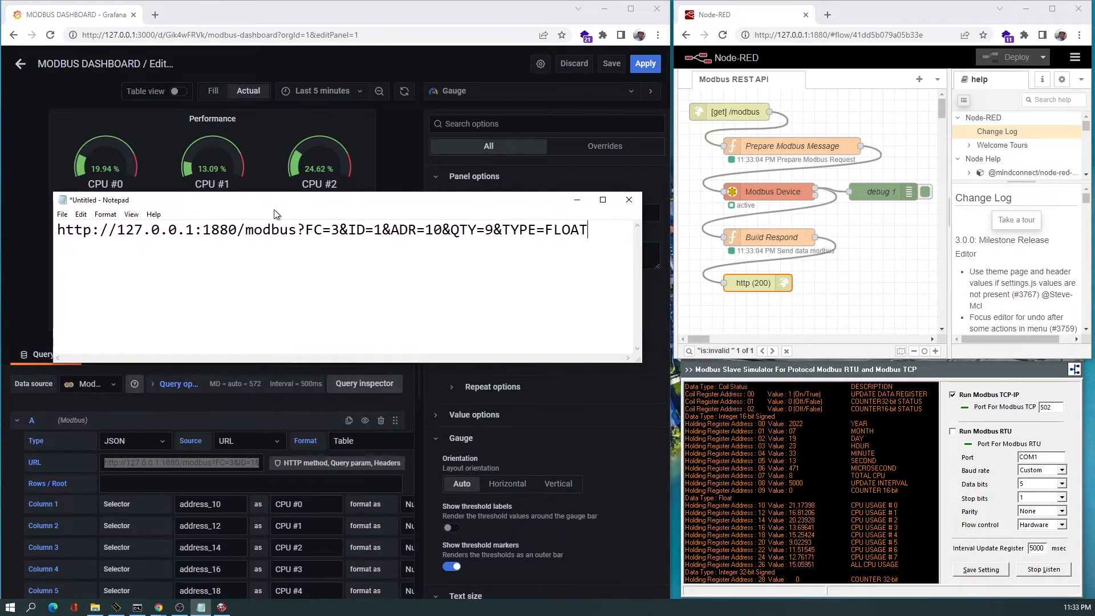
double_click(734, 114)
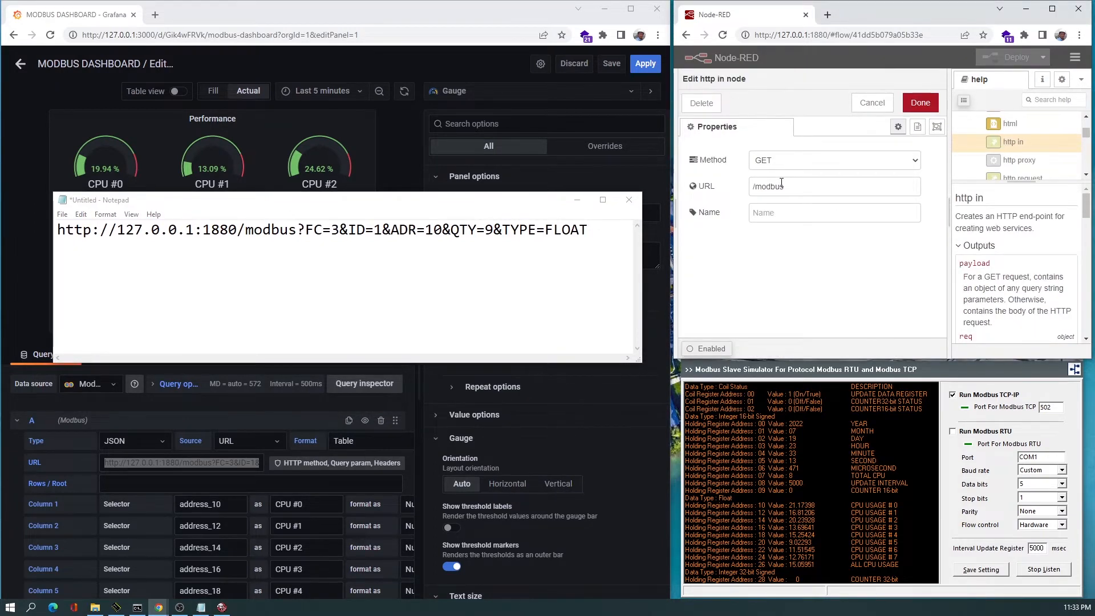
click(871, 104)
Open the Modbus Tester and connect to the Local Modbus Simulator TCP unit.
drag(306, 229, 588, 230)
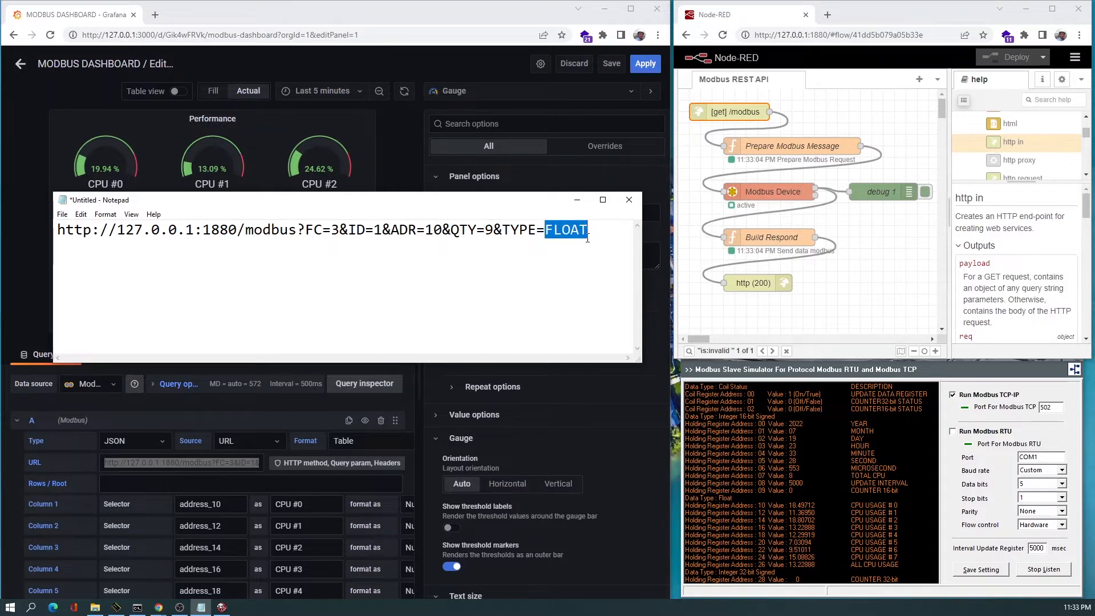
click(221, 608)
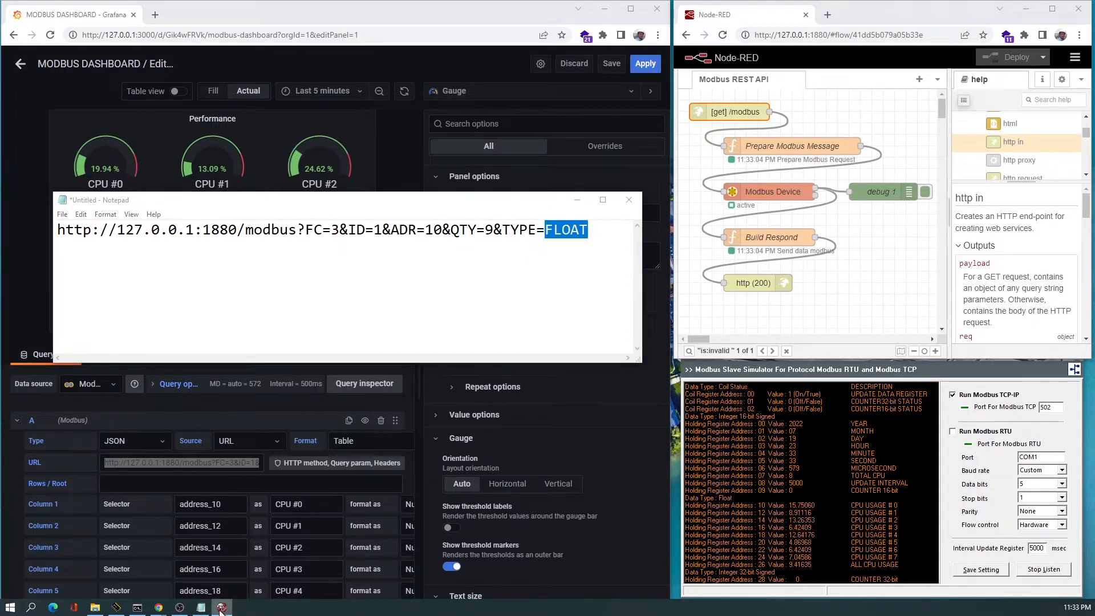
drag(0, 146, 535, 297)
click(492, 307)
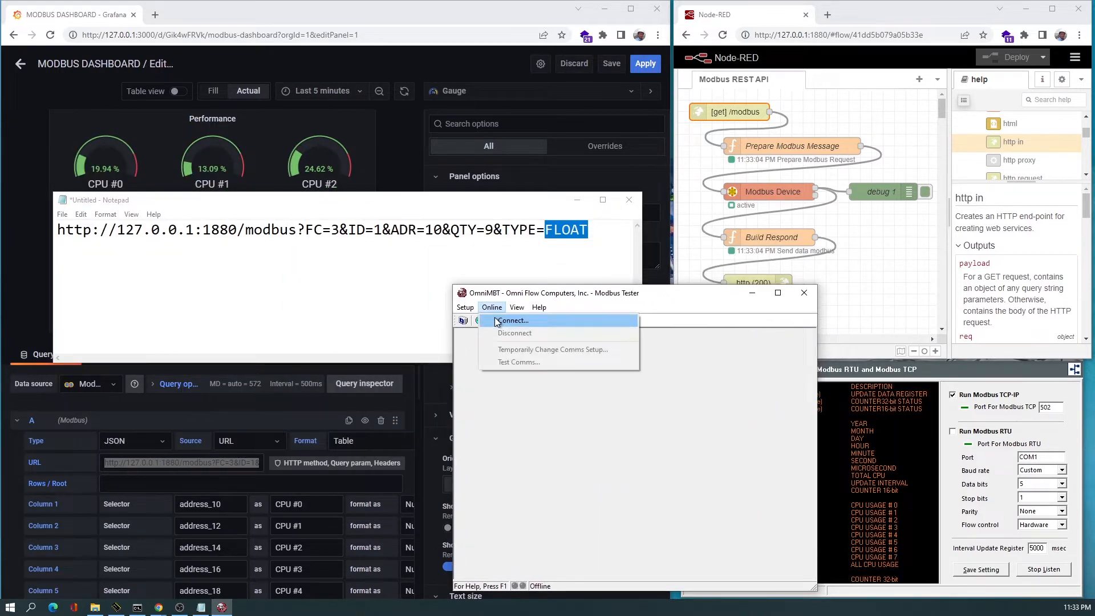
click(496, 321)
click(588, 557)
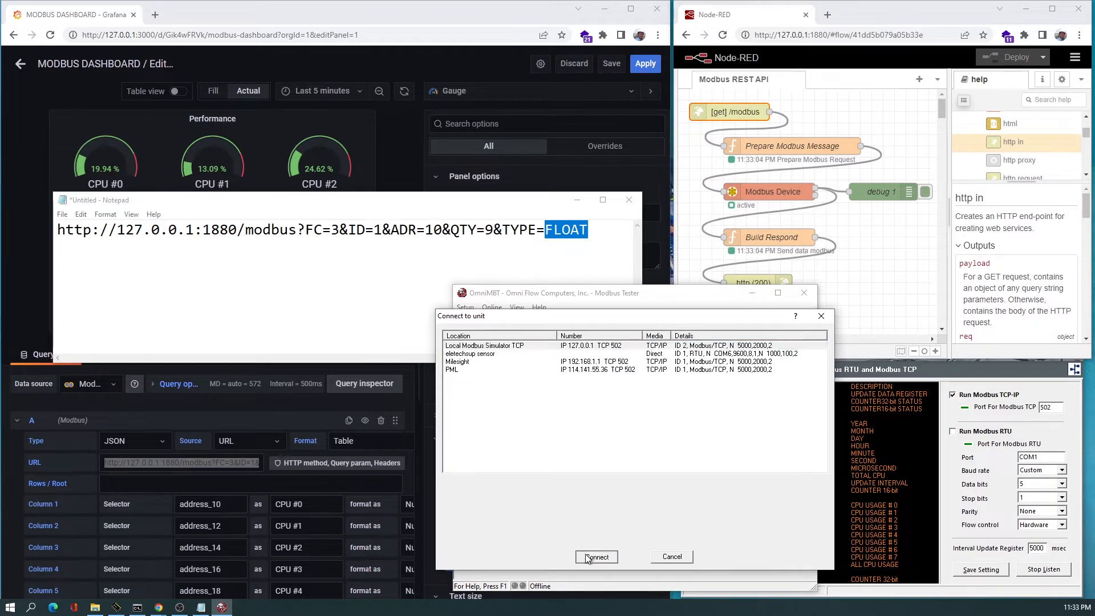
Set the addressing mode to Register Addressing and the function code to 03 - Read Holding Registers.
click(552, 336)
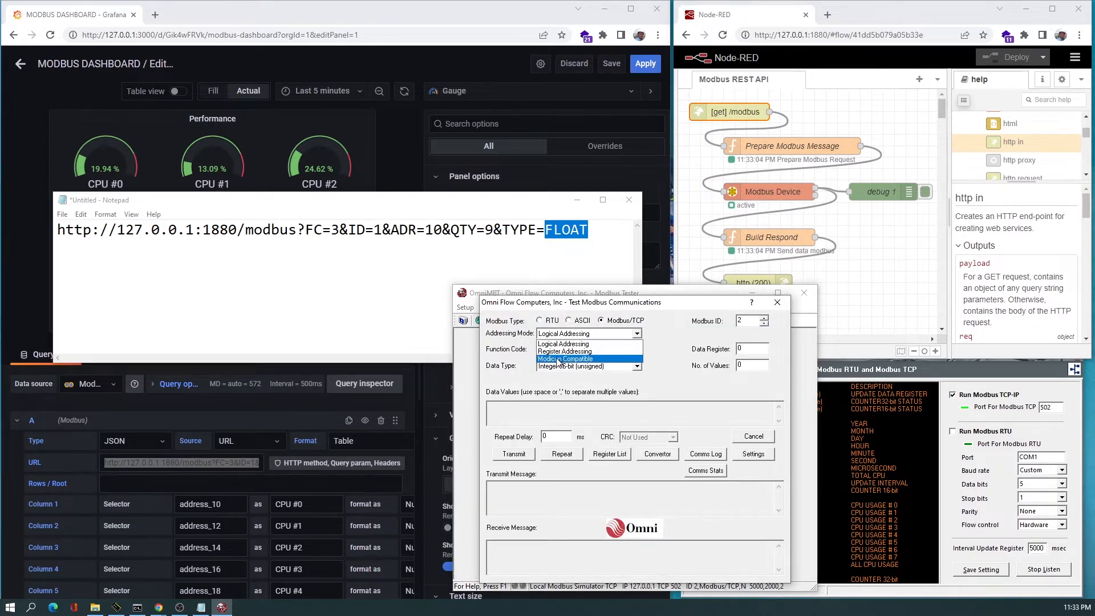
click(558, 358)
click(558, 358)
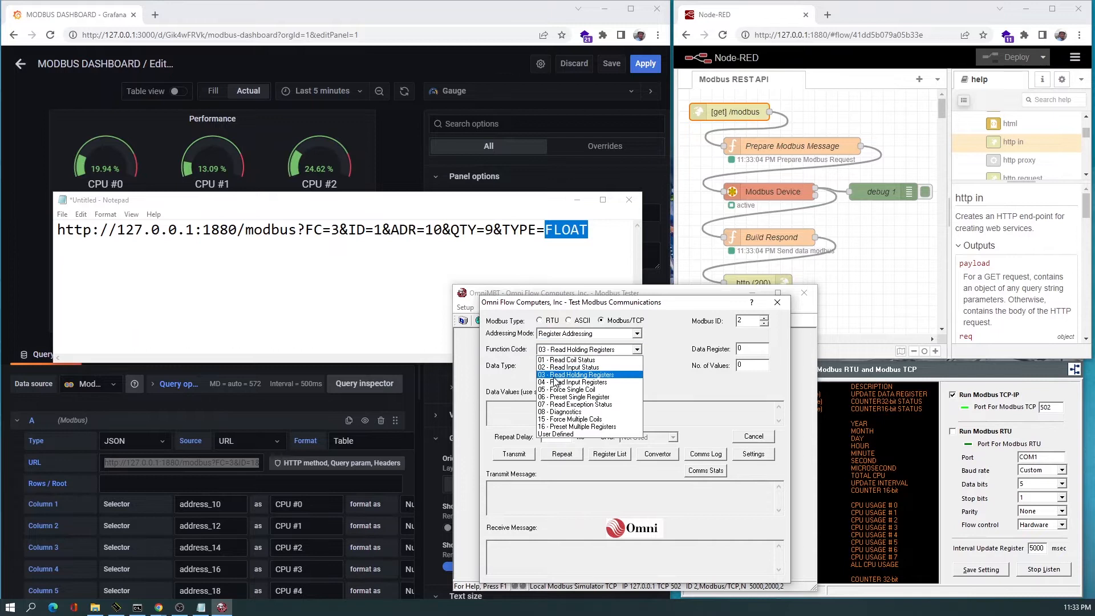
click(559, 376)
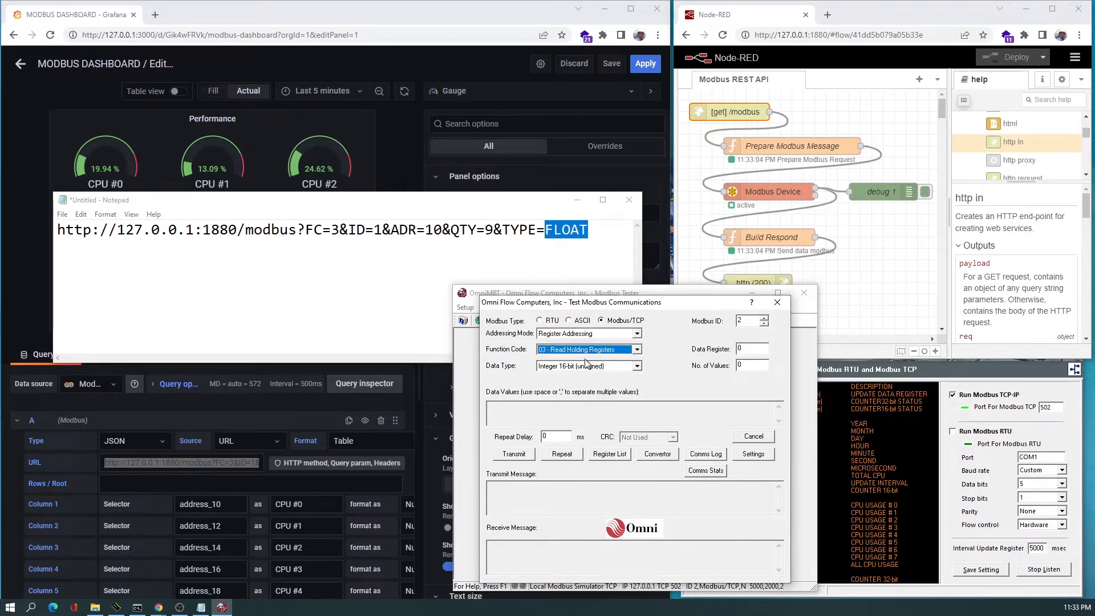
Set Modbus ID 1, data register 10, 9 values and Float data type, then transmit the request.
click(764, 326)
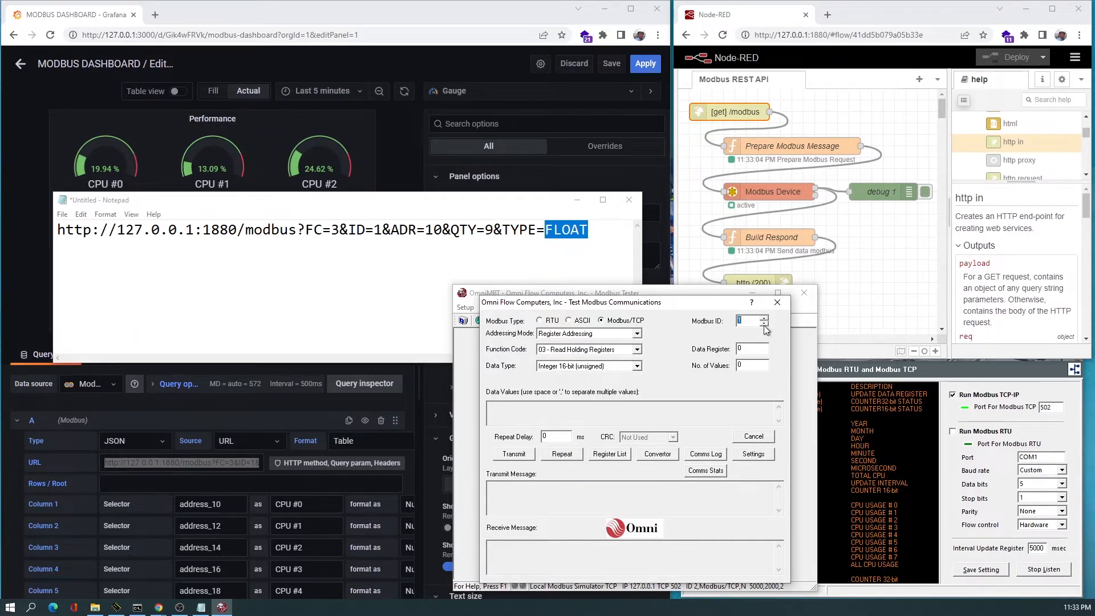
click(741, 352)
key(BackSpace)
text(10)
double_click(739, 366)
text(9)
click(619, 368)
click(546, 399)
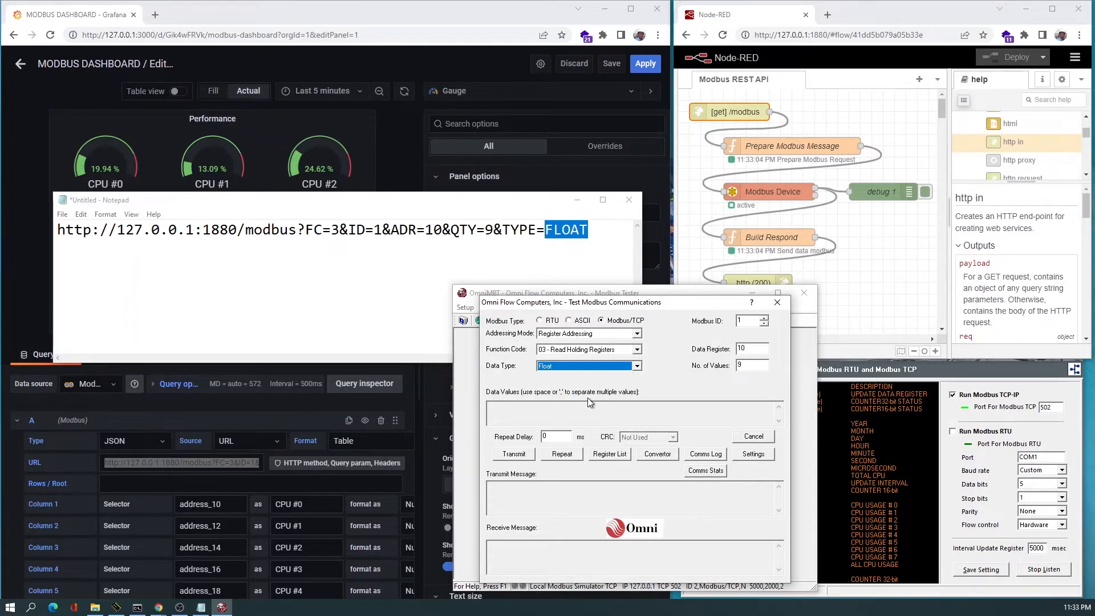
click(513, 456)
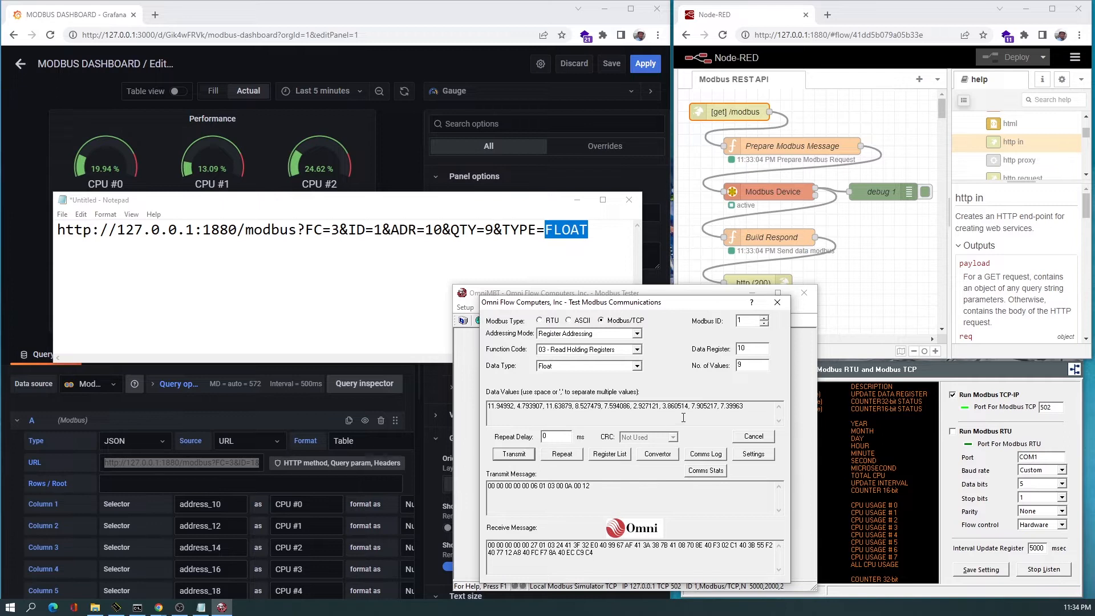
click(521, 457)
Copy the Modbus REST API URL from Notepad and open it in a new browser tab.
click(322, 248)
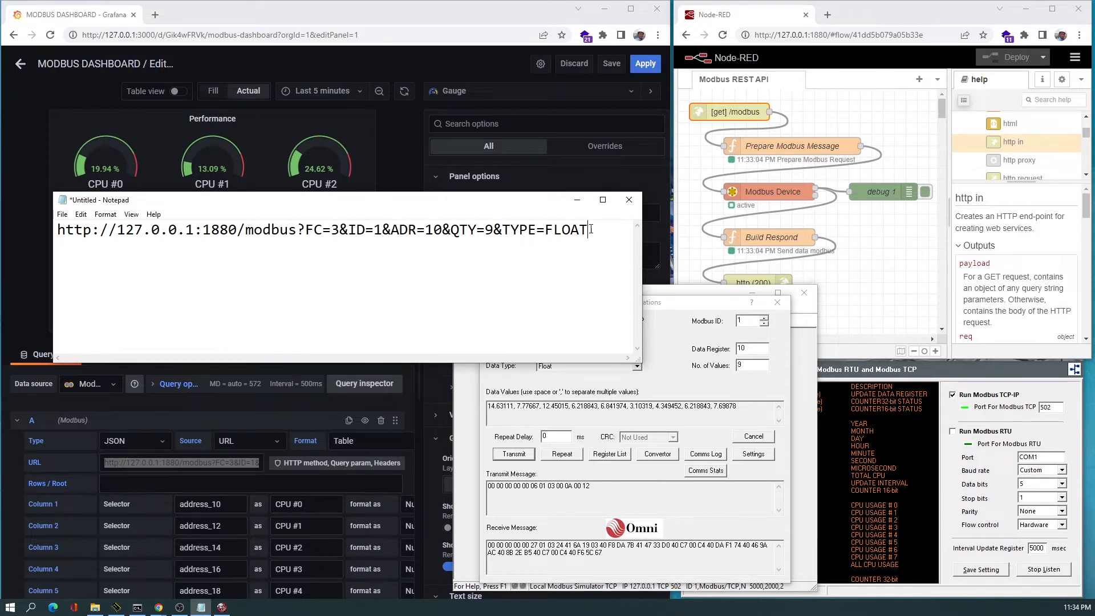
drag(592, 229, 57, 229)
key(ctrl+c)
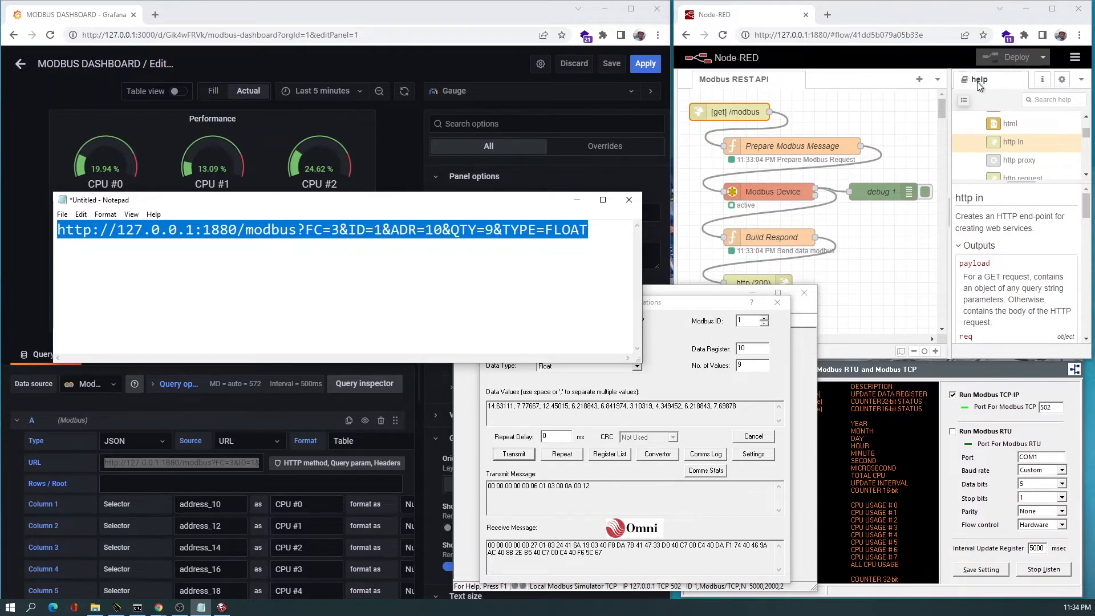
click(838, 20)
click(832, 17)
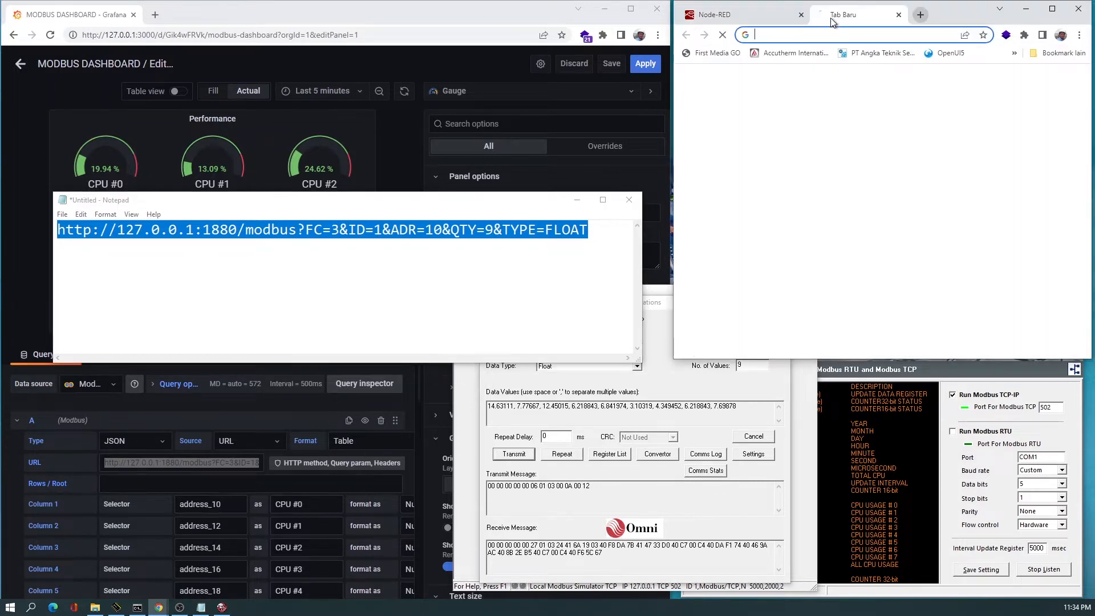
key(ctrl+v)
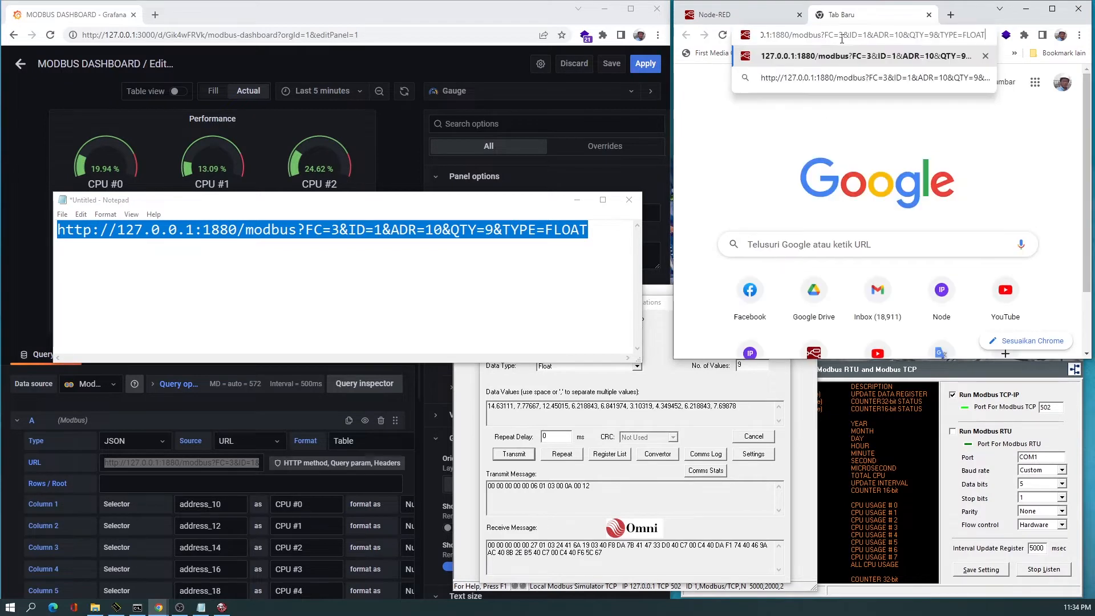
key(Return)
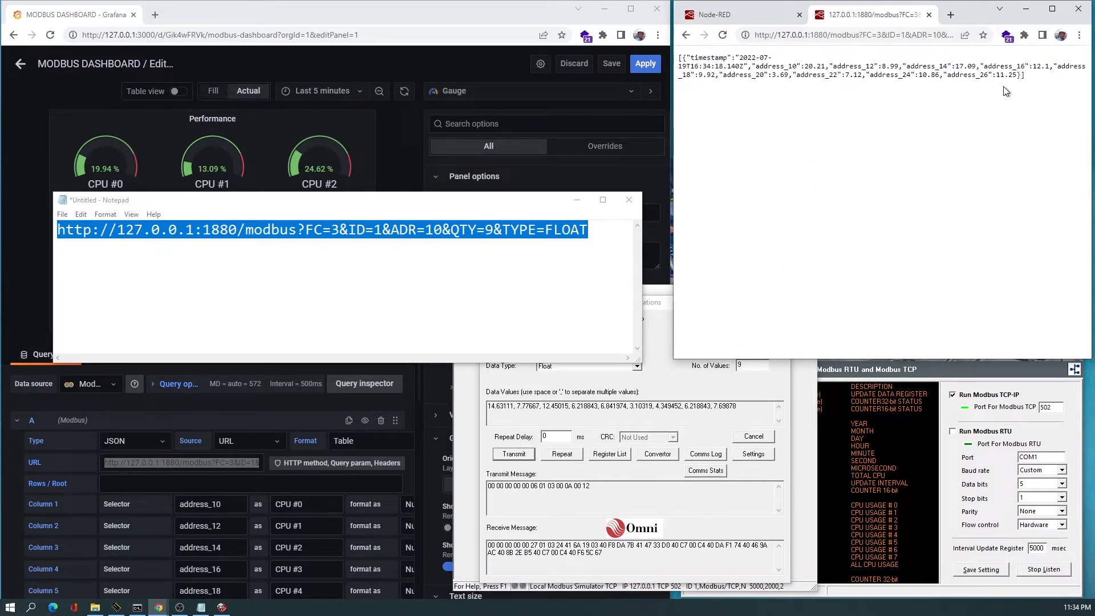
Copy the JSON response and format it with the online JSON Formatter & Validator.
drag(1026, 76, 666, 57)
key(ctrl+c)
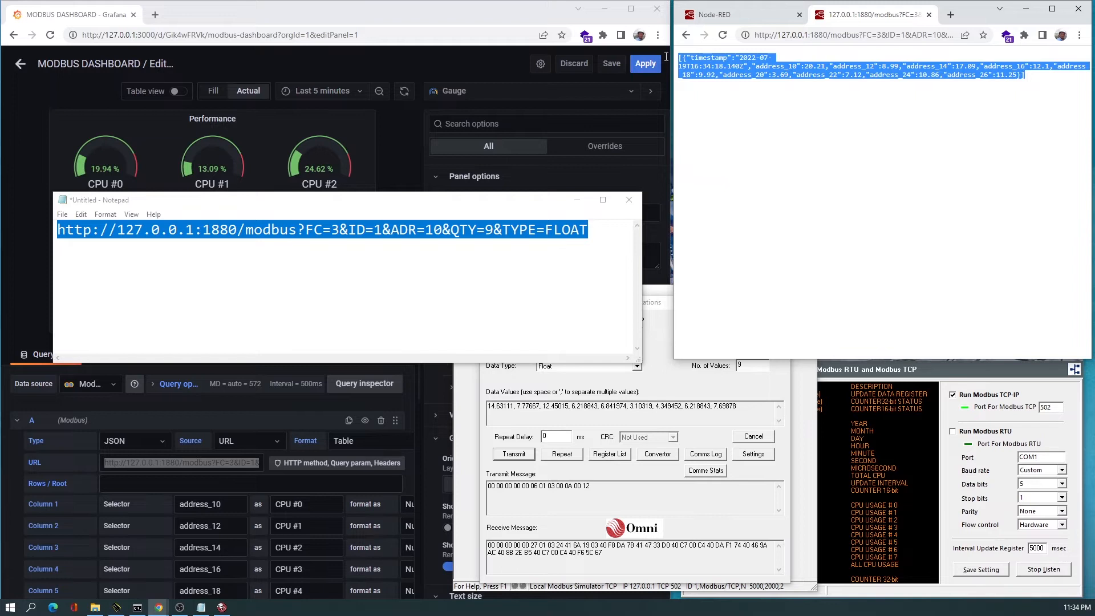
click(950, 15)
text(json)
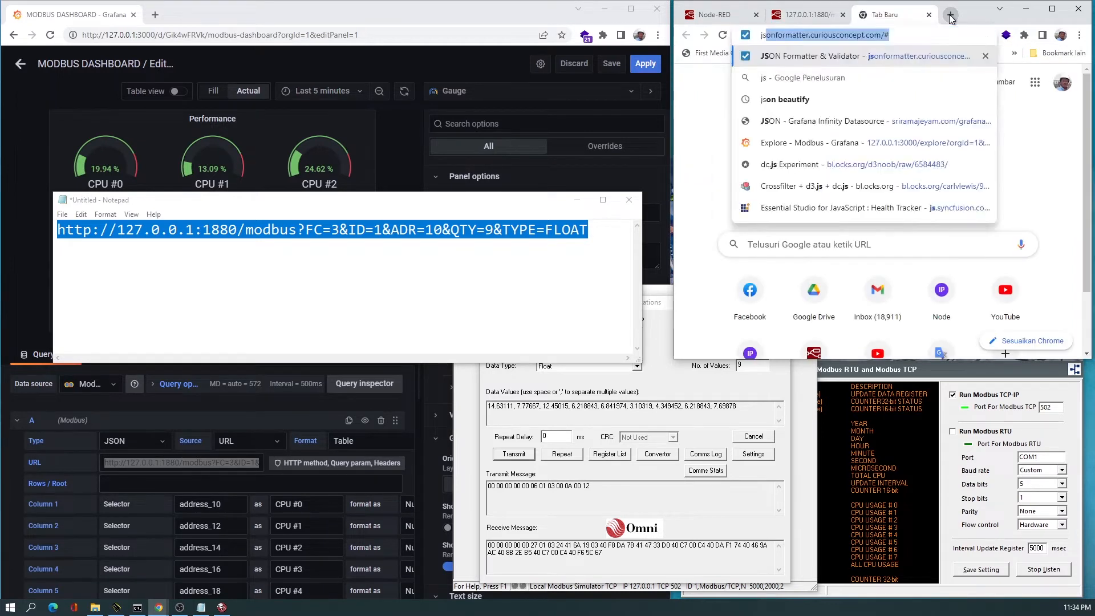
key(Return)
click(783, 200)
key(ctrl+v)
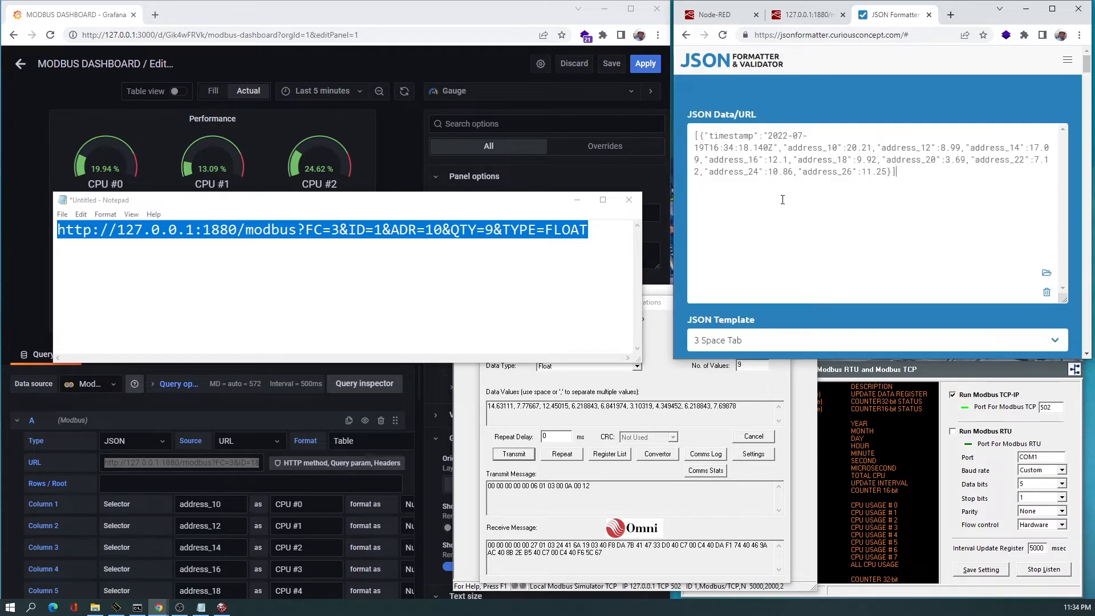
scroll(1016, 303, down, 2)
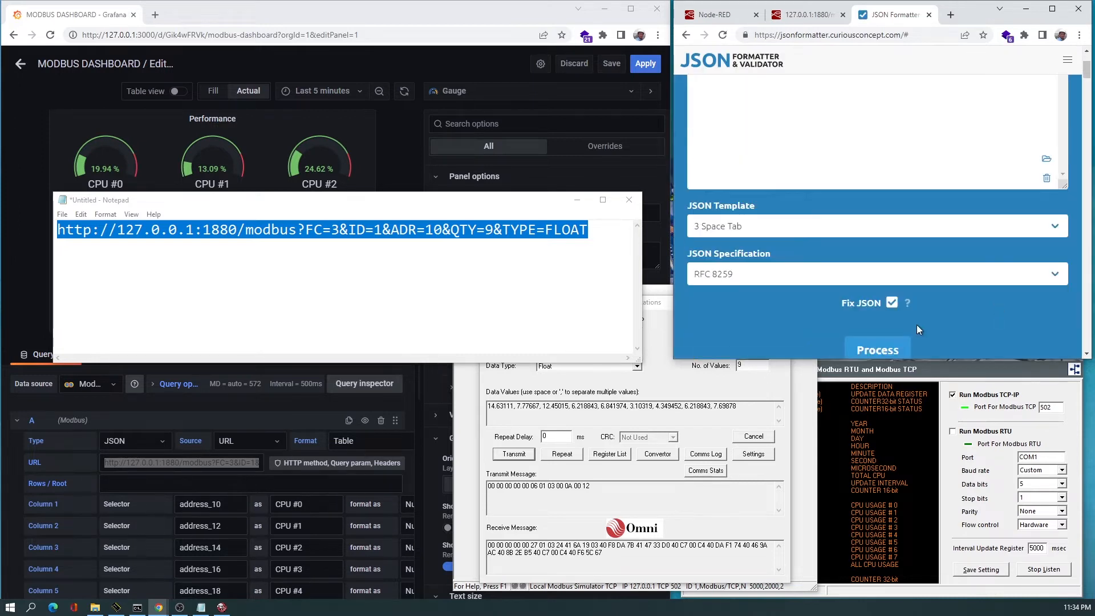
click(868, 344)
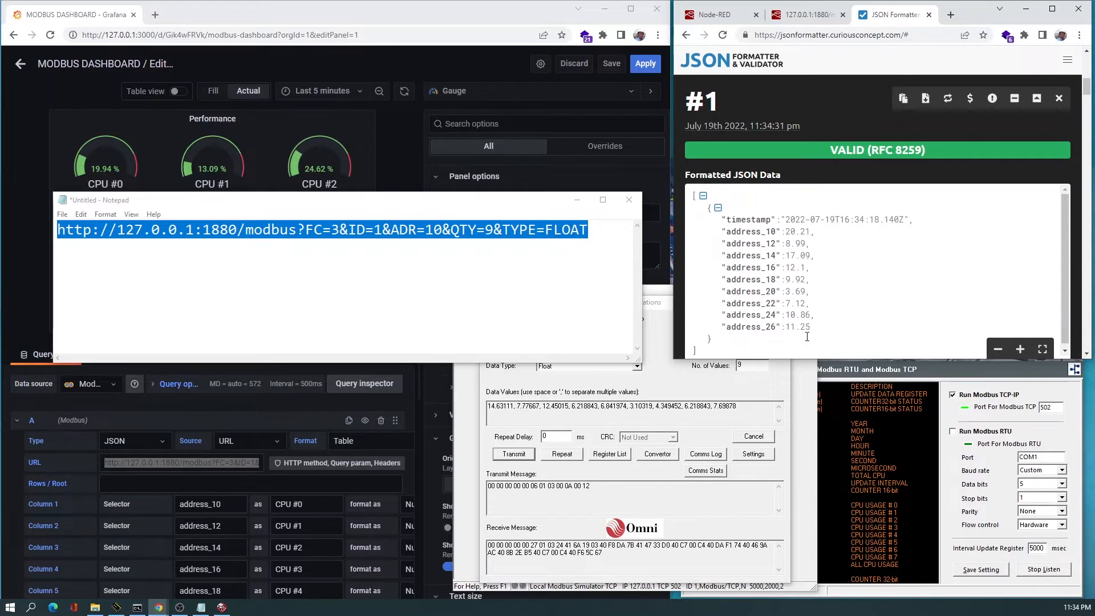
Close Notepad, review the gauge panel's column mappings, and return to the Modbus dashboard.
click(628, 201)
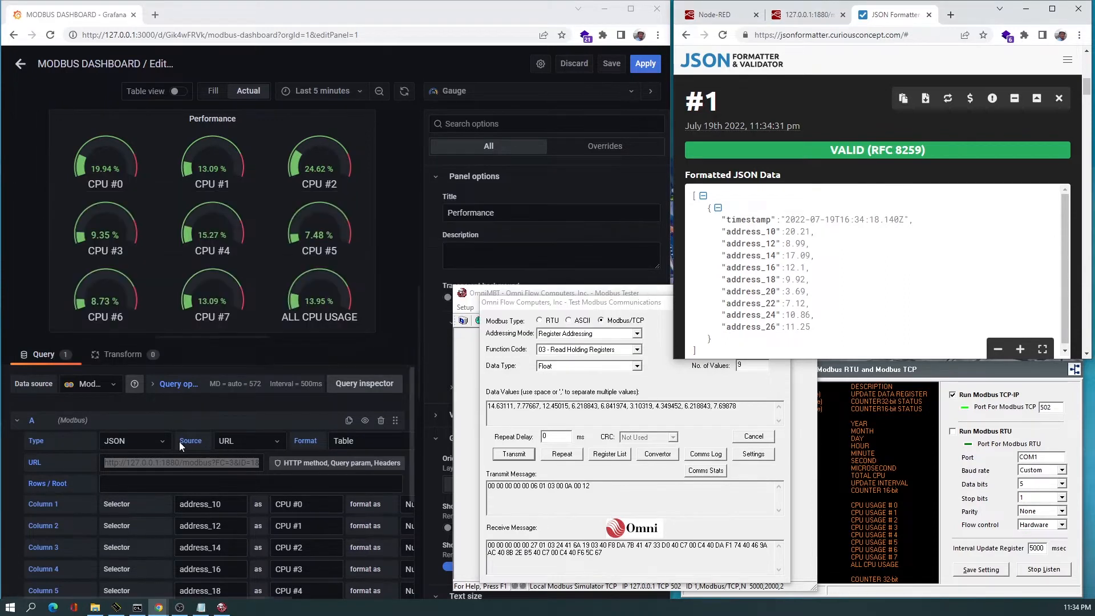
scroll(146, 448, down, 2)
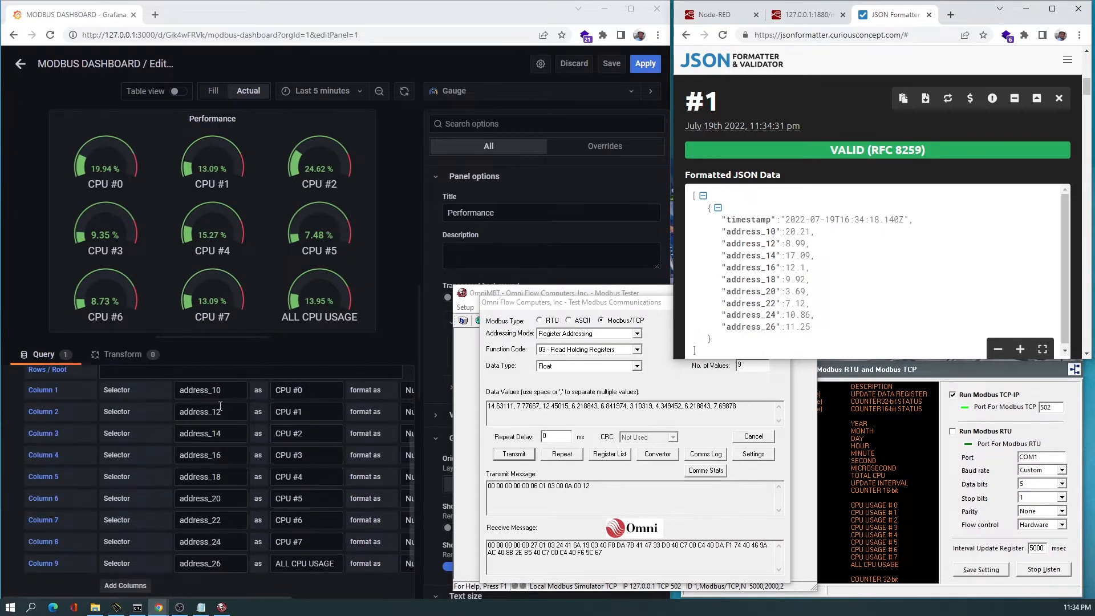
click(420, 335)
mouse_move(528, 335)
mouse_down()
mouse_move(547, 338)
mouse_move(536, 342)
mouse_up()
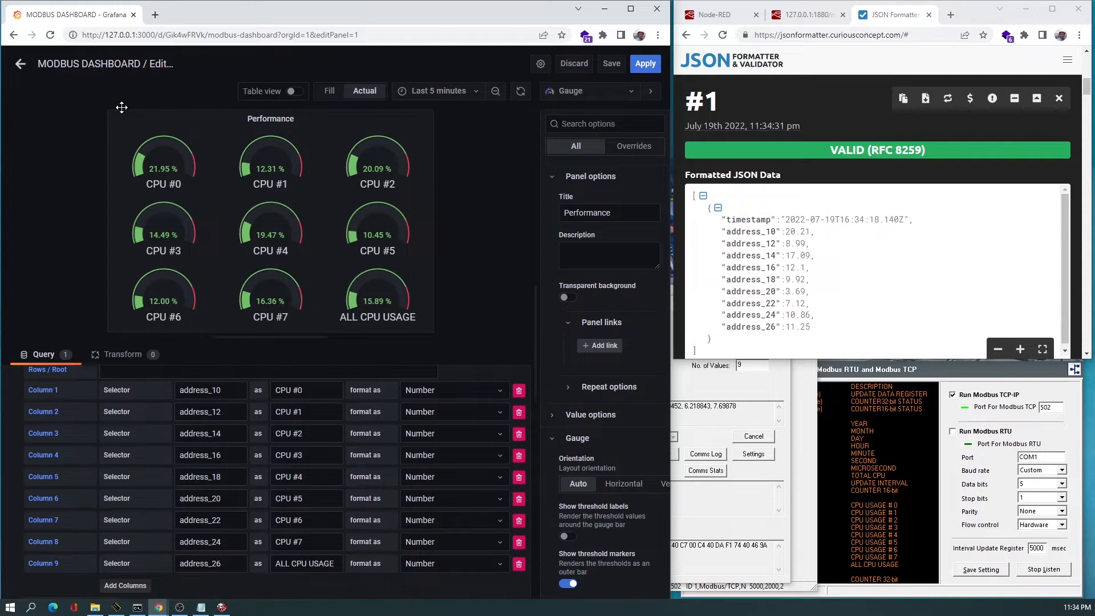
click(20, 67)
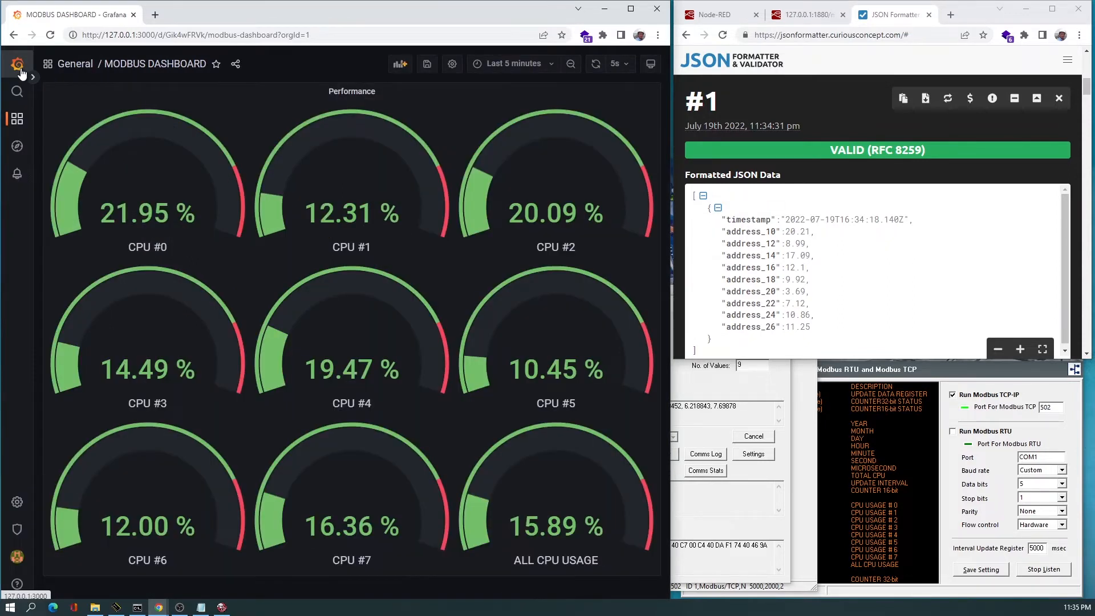
Switch the Node-RED sidebar to debug messages and clear the existing messages.
click(716, 14)
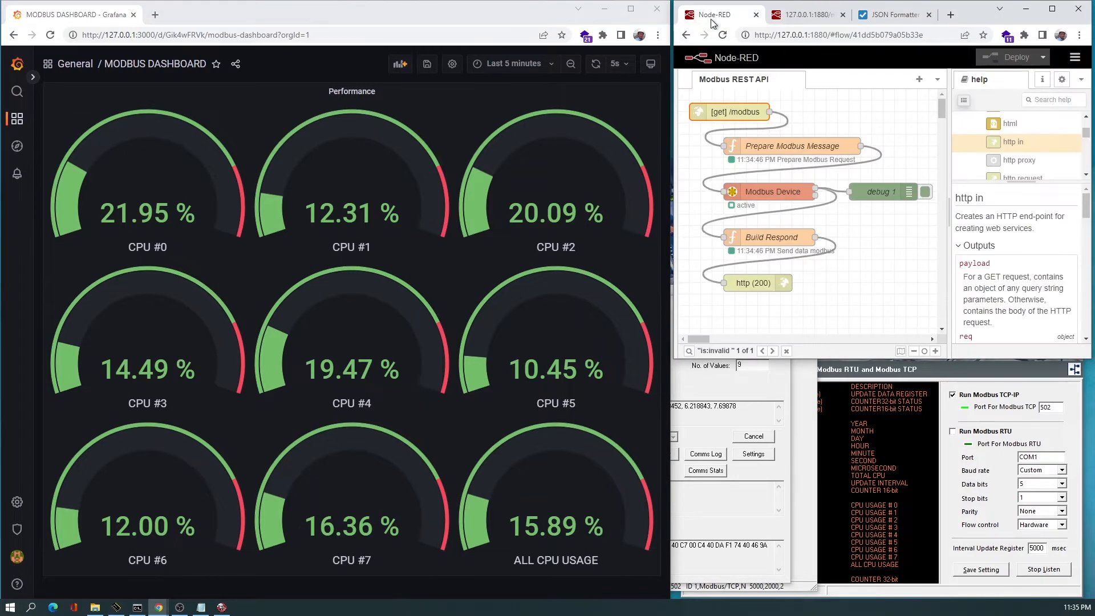
click(1062, 79)
click(1081, 81)
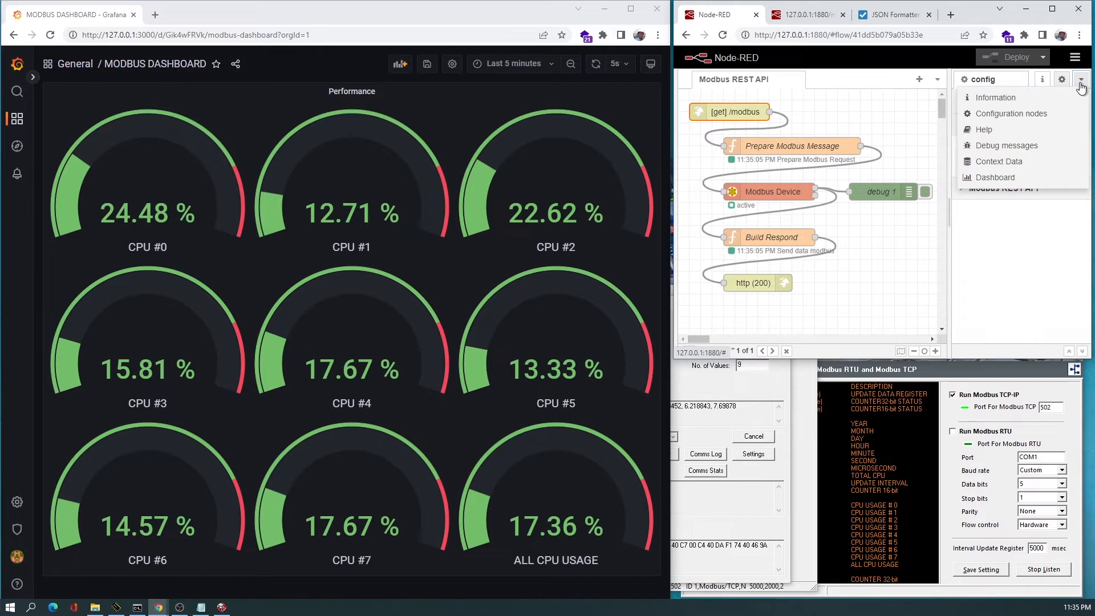
click(999, 146)
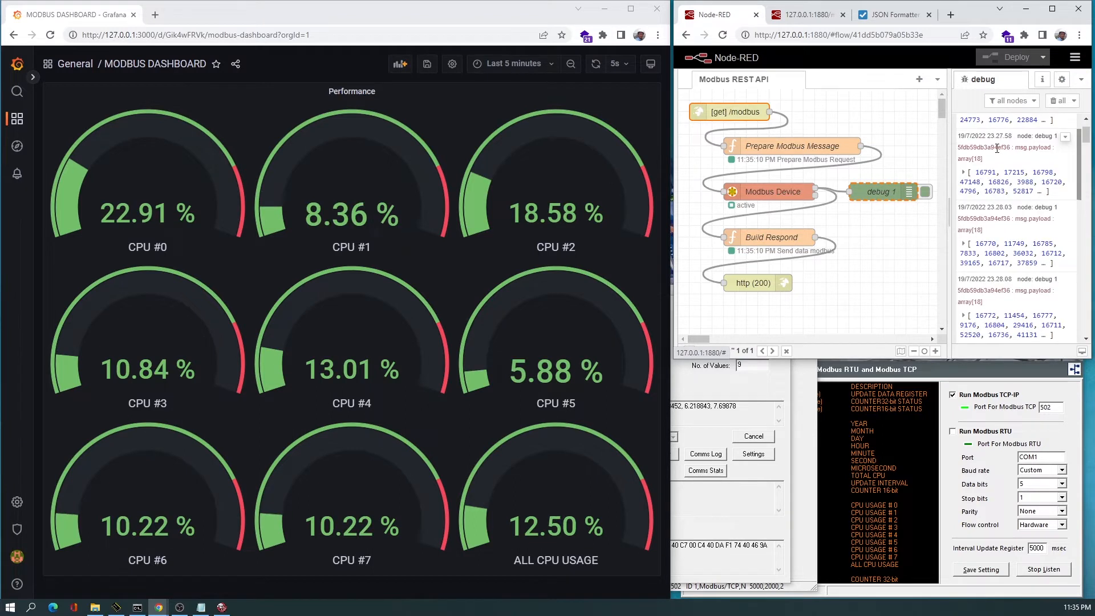
click(1056, 103)
Refresh the Grafana dashboard several times while watching the debug messages, clearing them once in between.
click(596, 65)
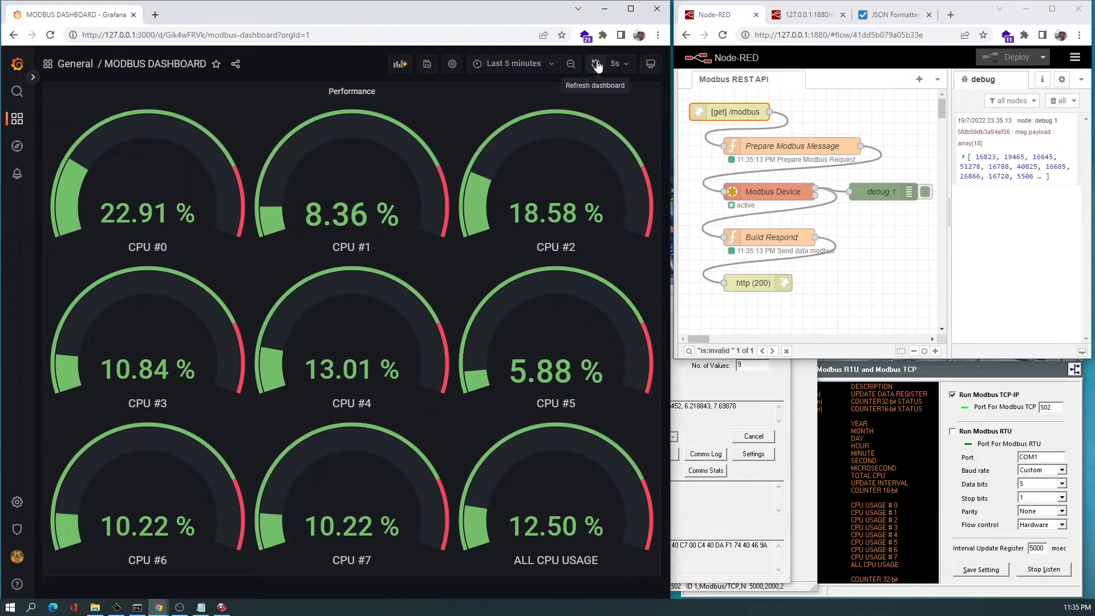
click(597, 66)
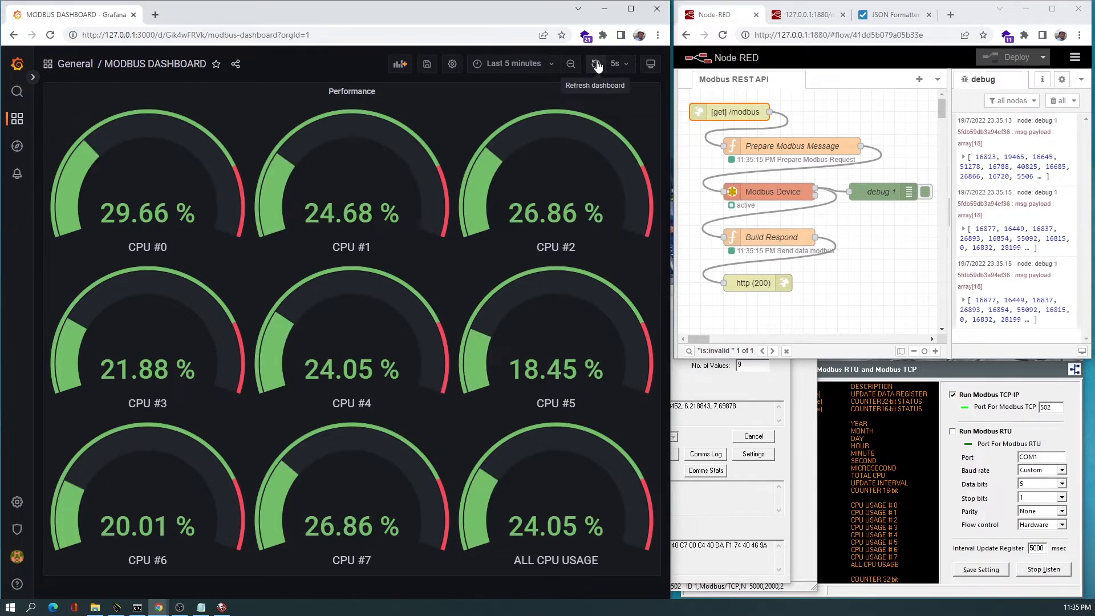
click(596, 66)
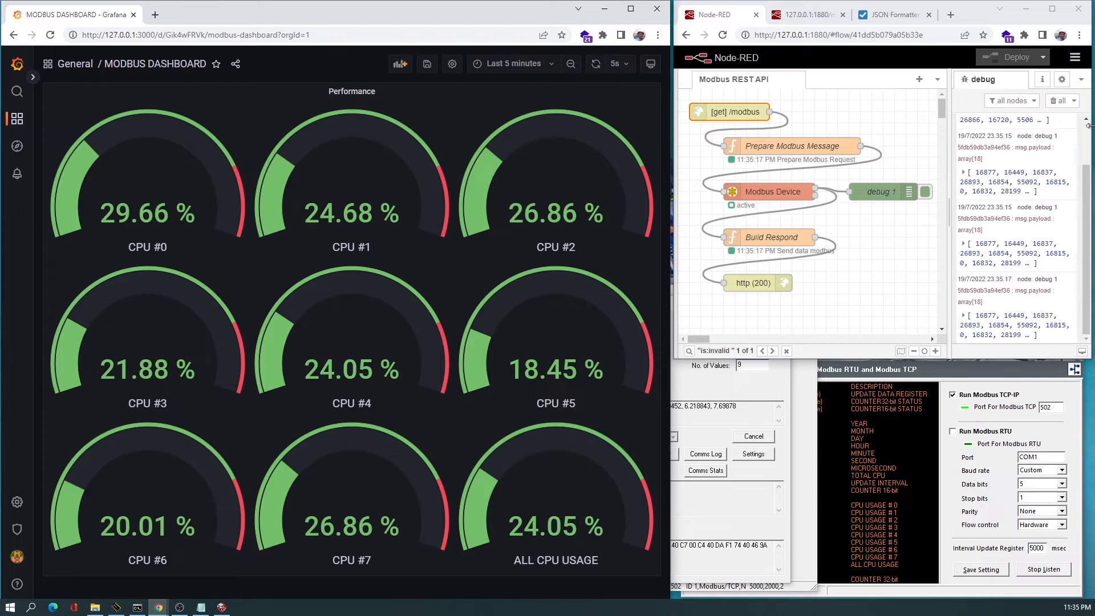
click(1058, 101)
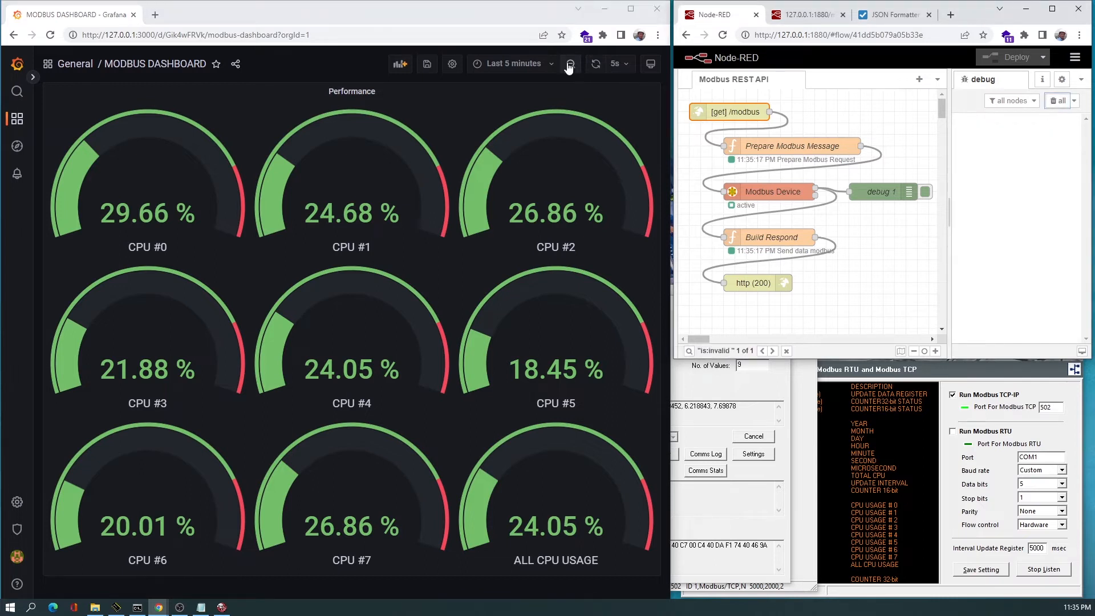
click(596, 64)
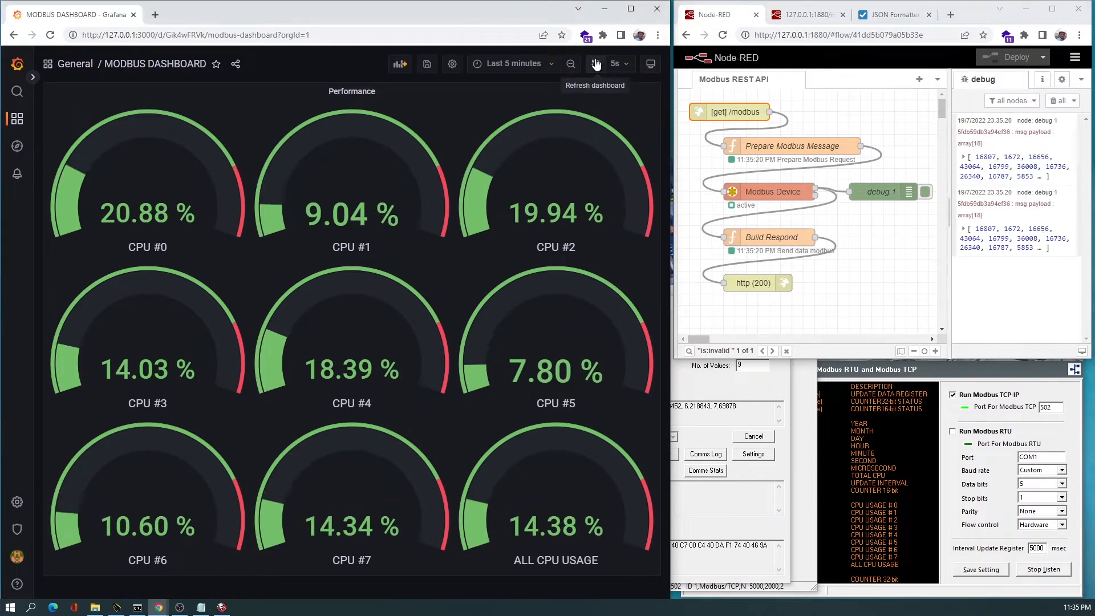
click(596, 64)
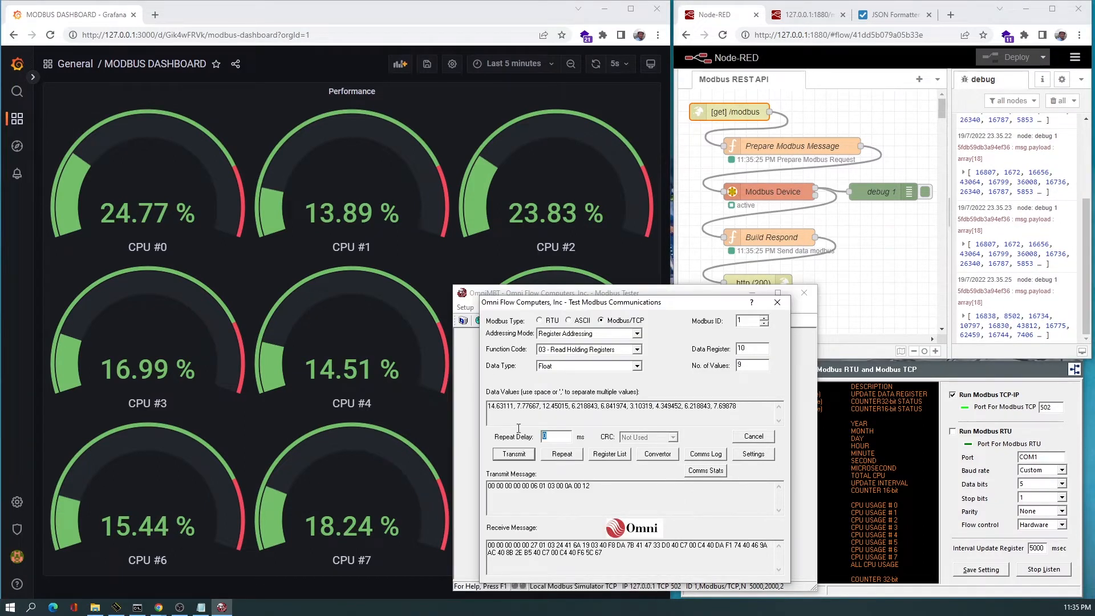
Set the Modbus Tester's repeat delay to 5000 ms and start repeated requests.
text(50)
text(00)
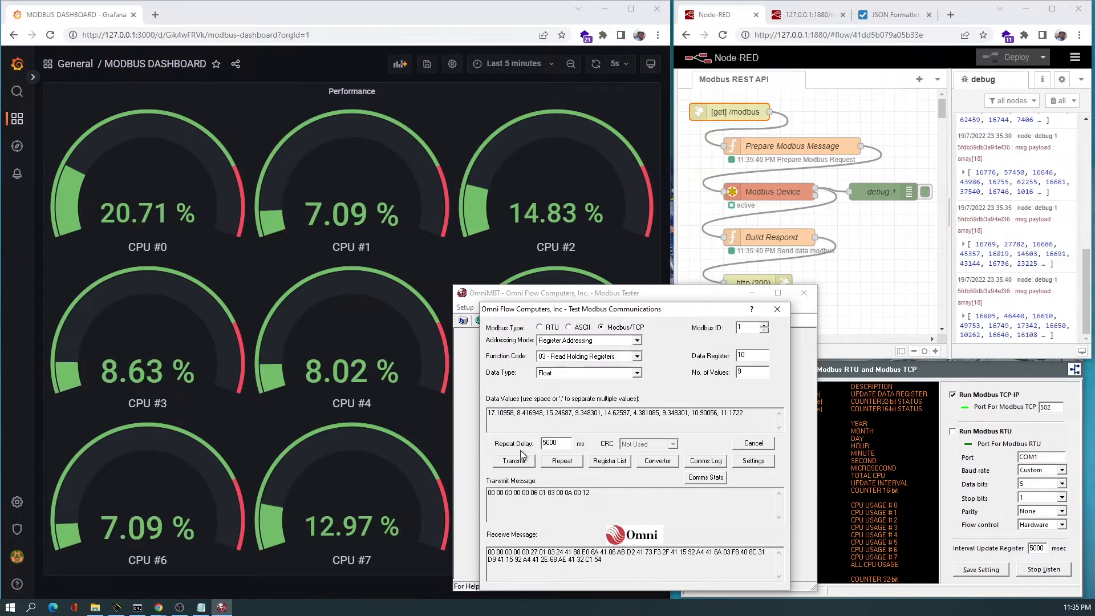
click(561, 461)
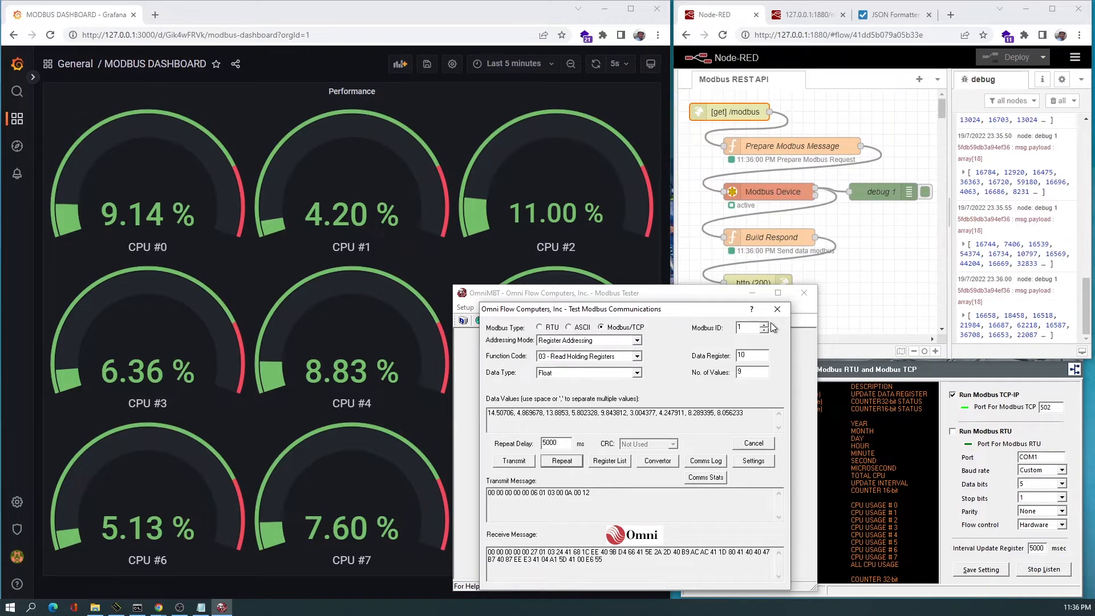
Reload the Modbus REST API request in its browser tab.
click(804, 16)
click(806, 34)
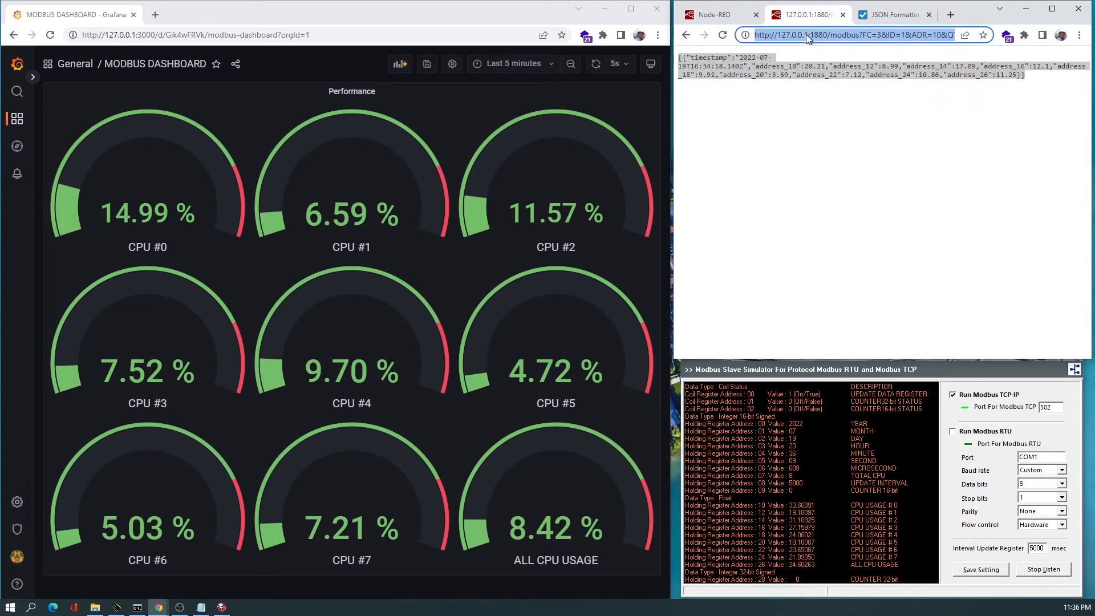
key(Return)
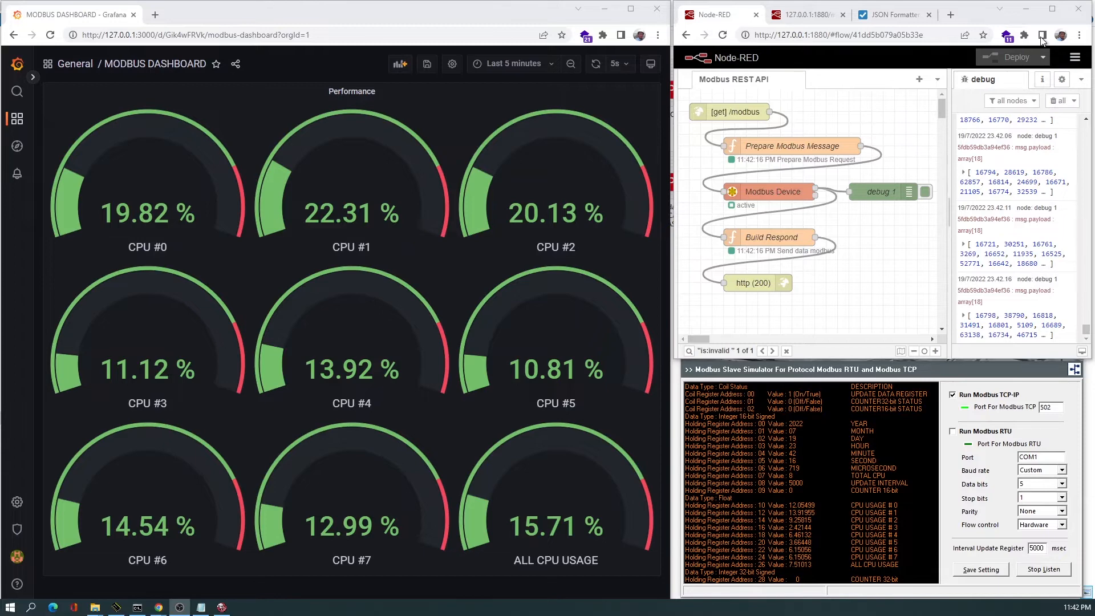
Maximize the Node-RED window and open the Prepare Modbus Message function code, glancing at the REST API response tab.
click(1051, 8)
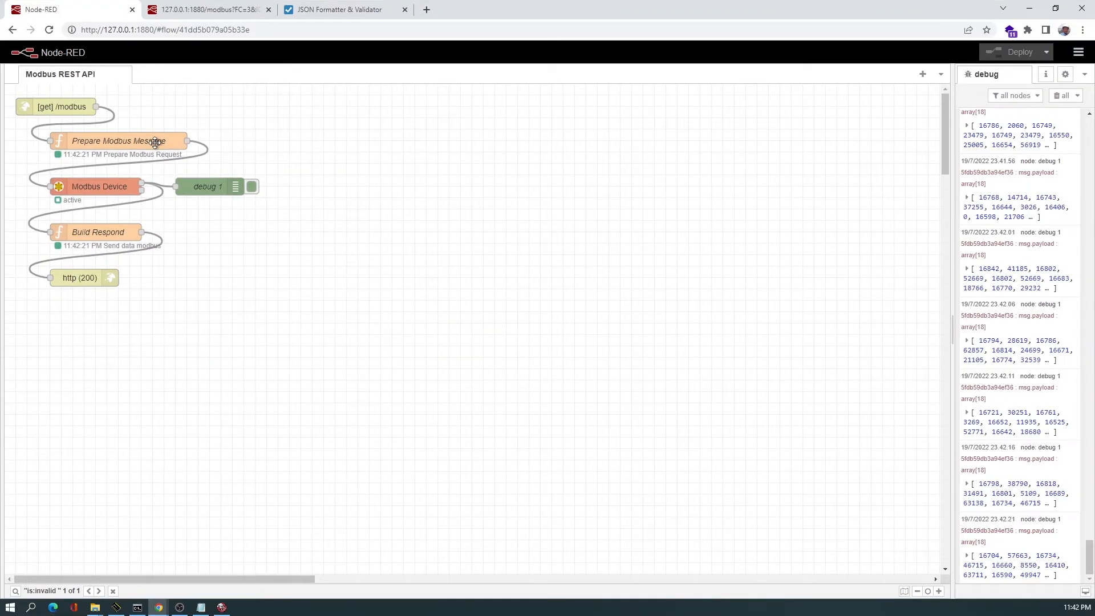
double_click(153, 143)
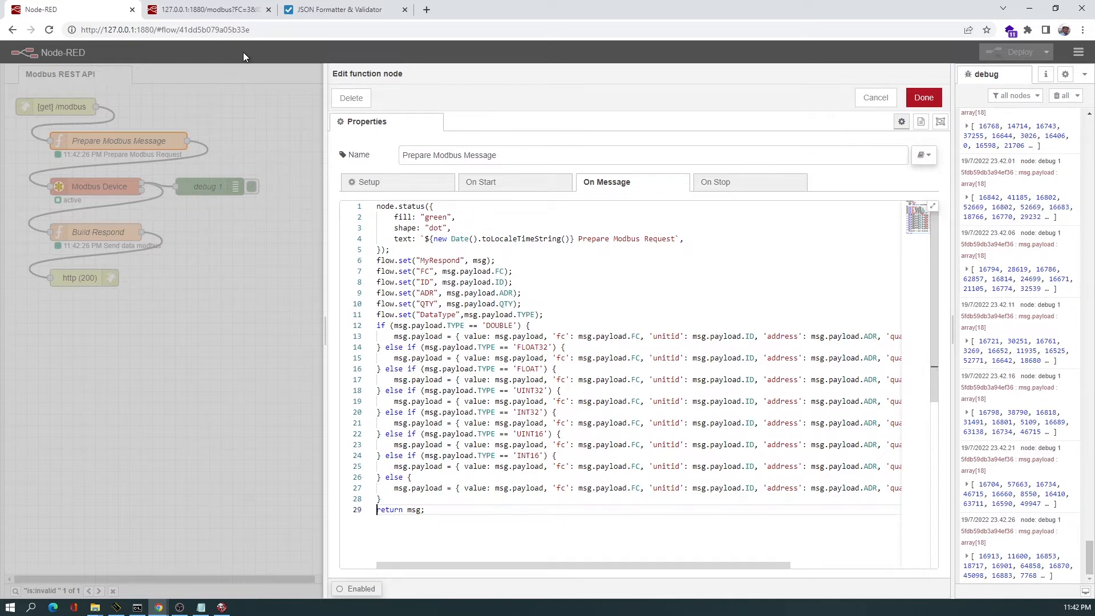
click(200, 18)
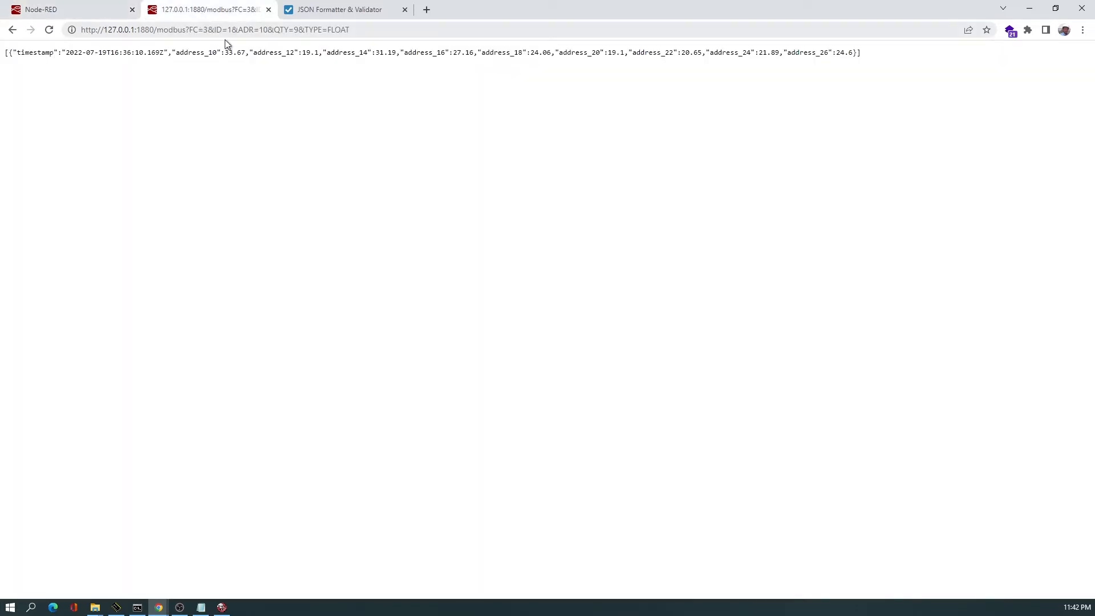
click(73, 12)
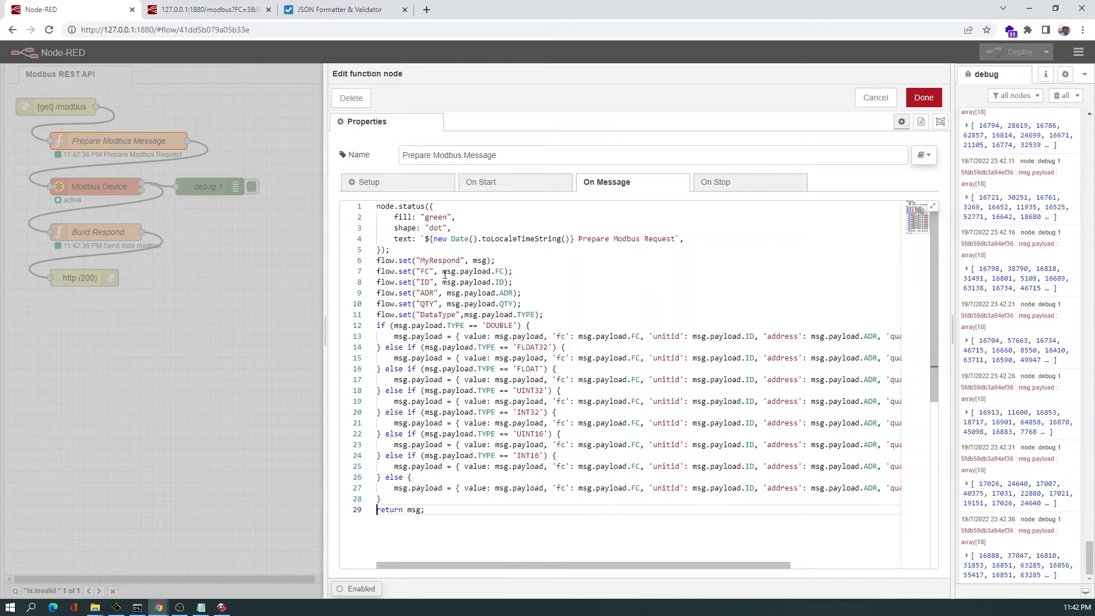
Examine the flow.set lines that store the request and its parameters, widen the editor, and close the function node.
double_click(483, 261)
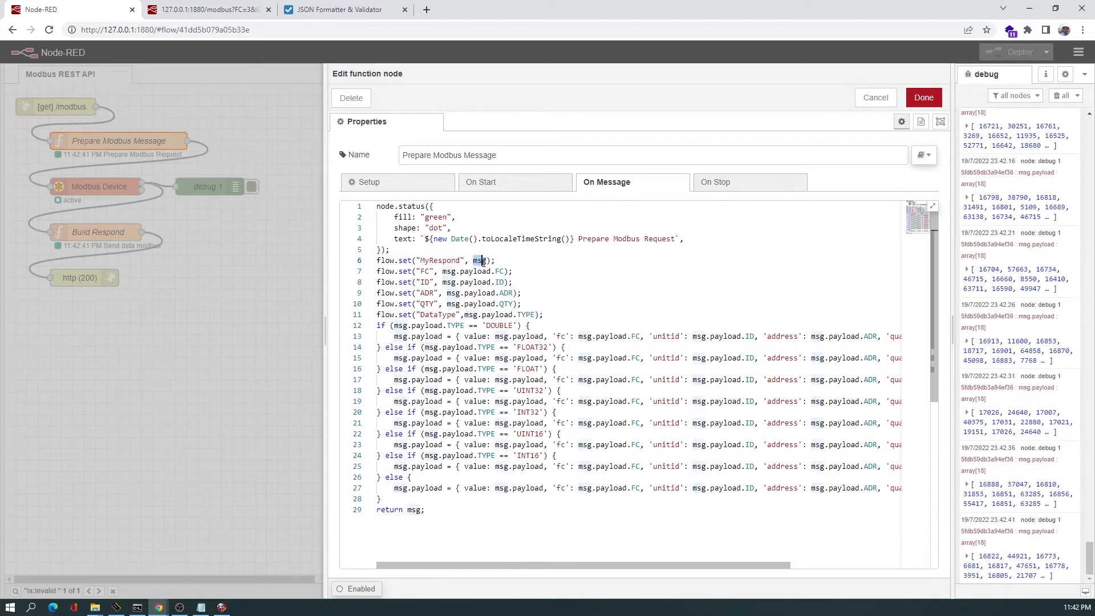
click(421, 261)
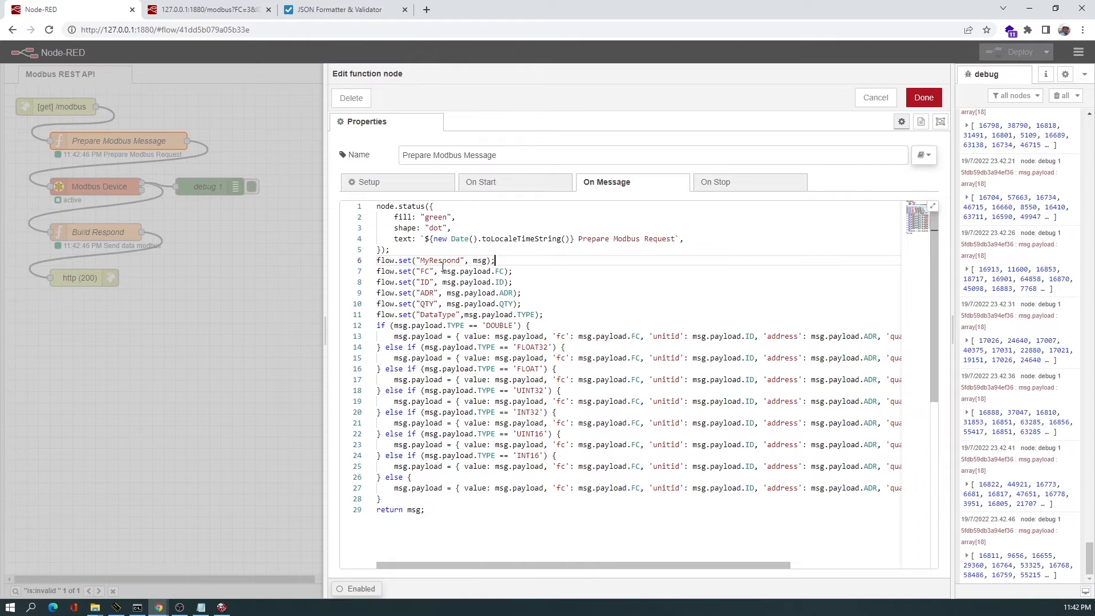
double_click(440, 262)
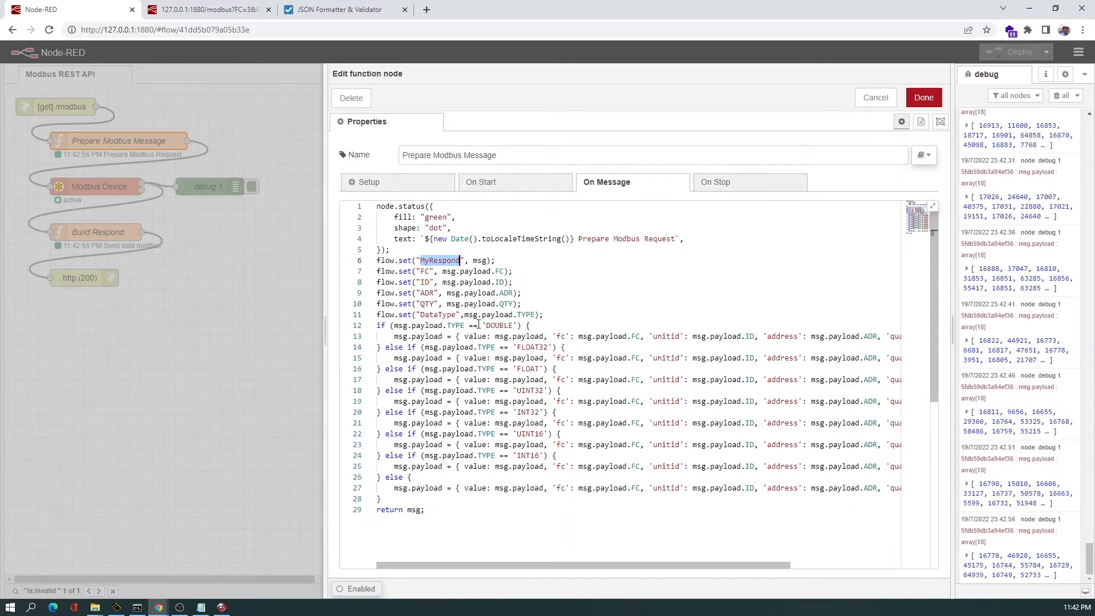
key(ctrl+Tab)
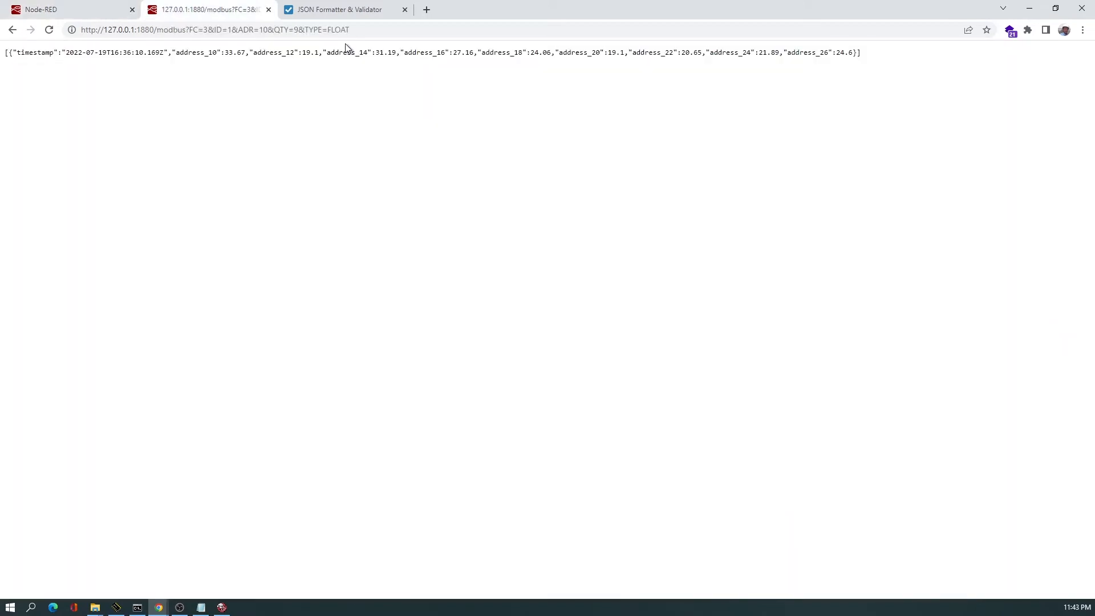
key(ctrl+shift+Tab)
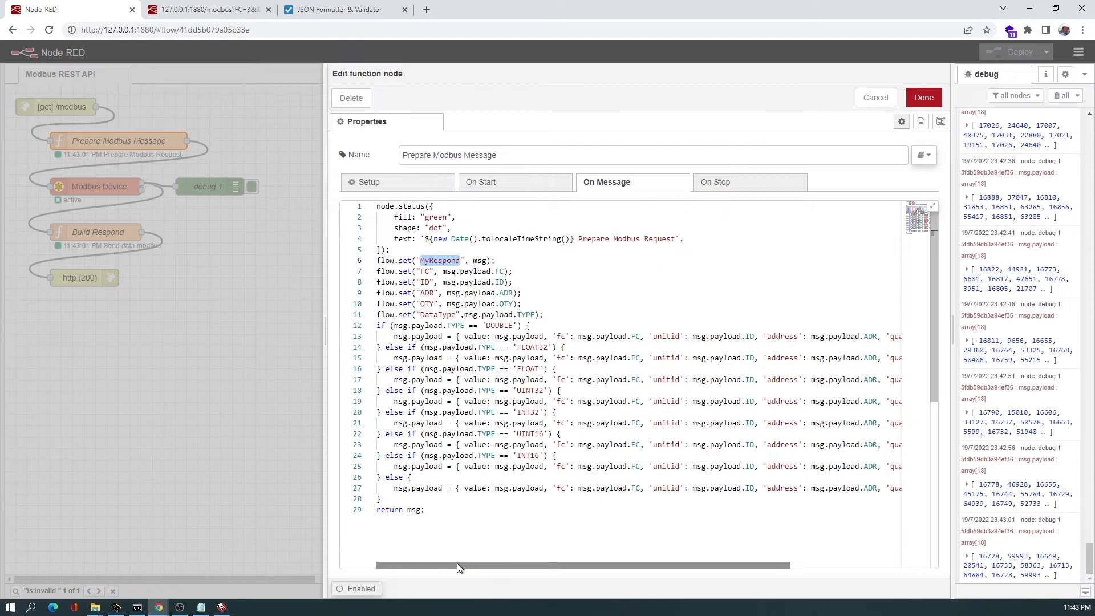
drag(325, 315, 74, 315)
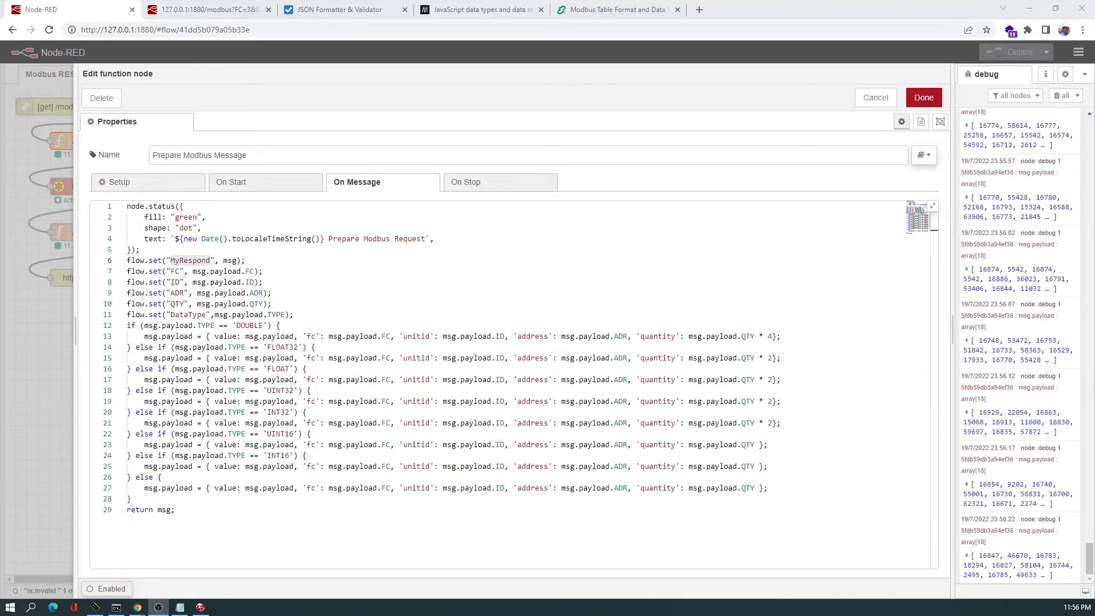
click(925, 99)
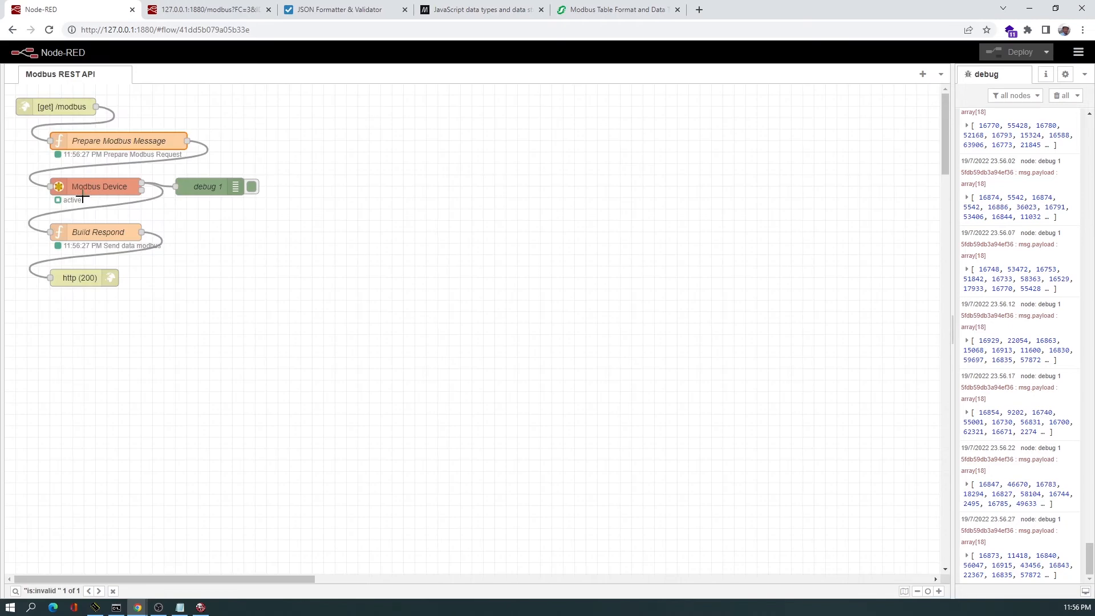
Inspect the Modbus Device node's HINET ModSim server connection settings and its optional settings, then close the node.
double_click(87, 190)
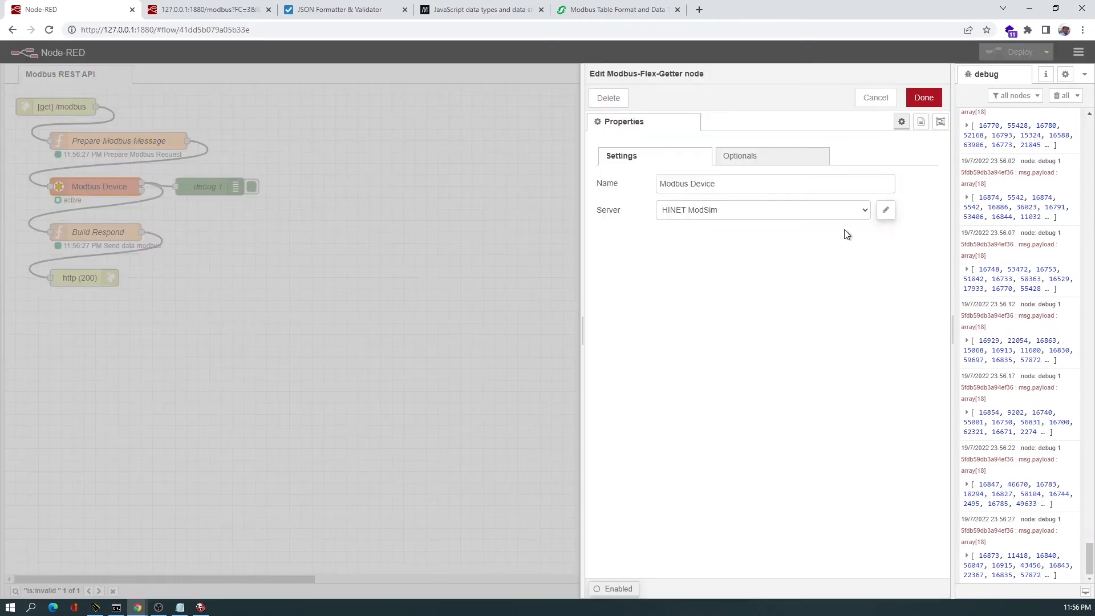
click(888, 213)
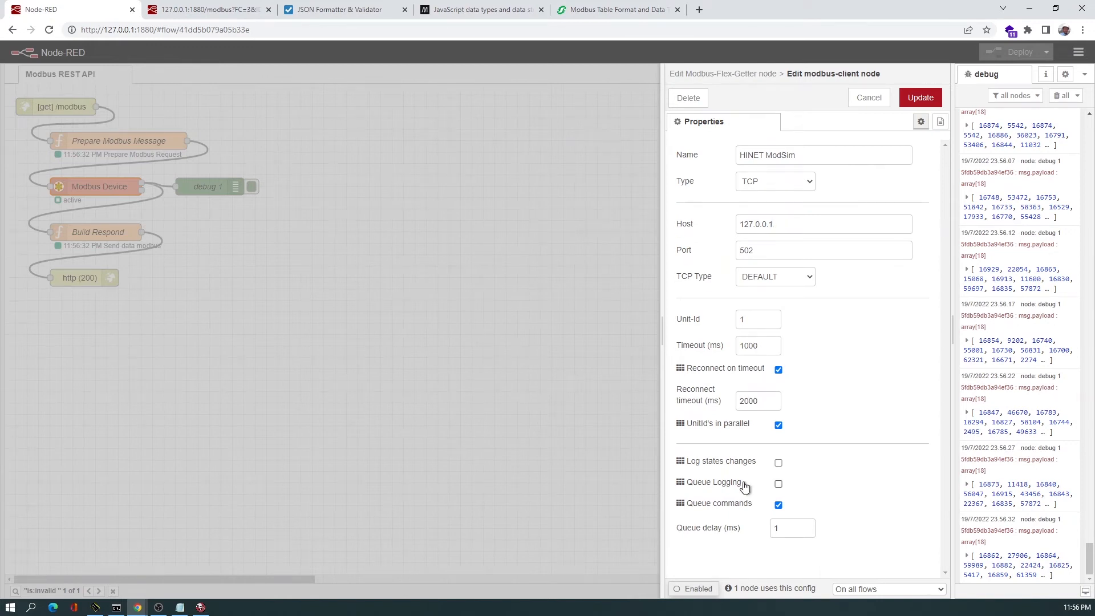
click(868, 97)
click(736, 166)
click(699, 182)
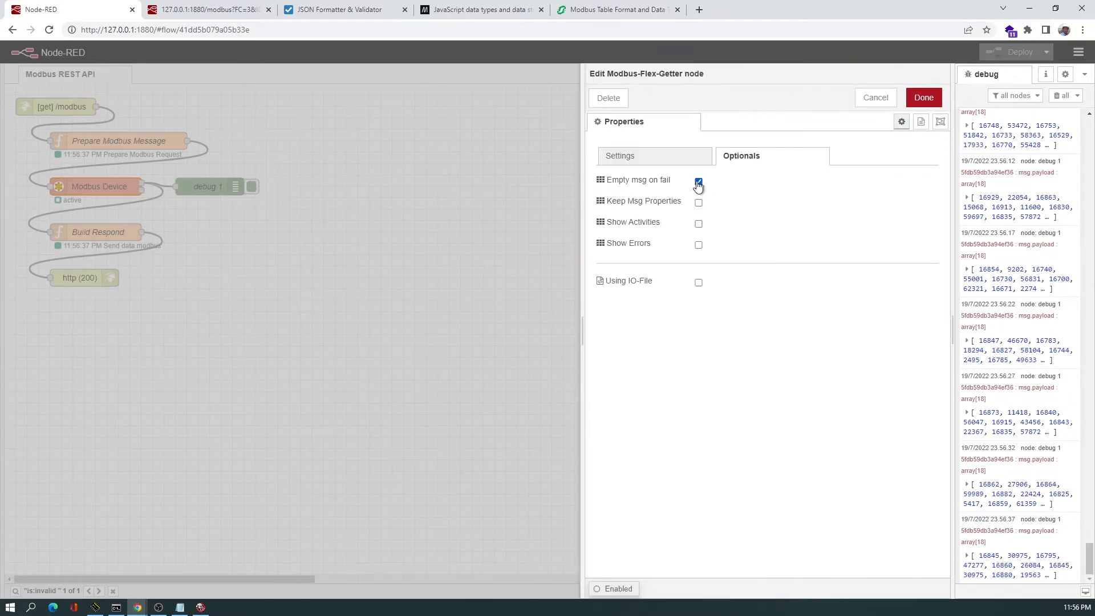
click(923, 97)
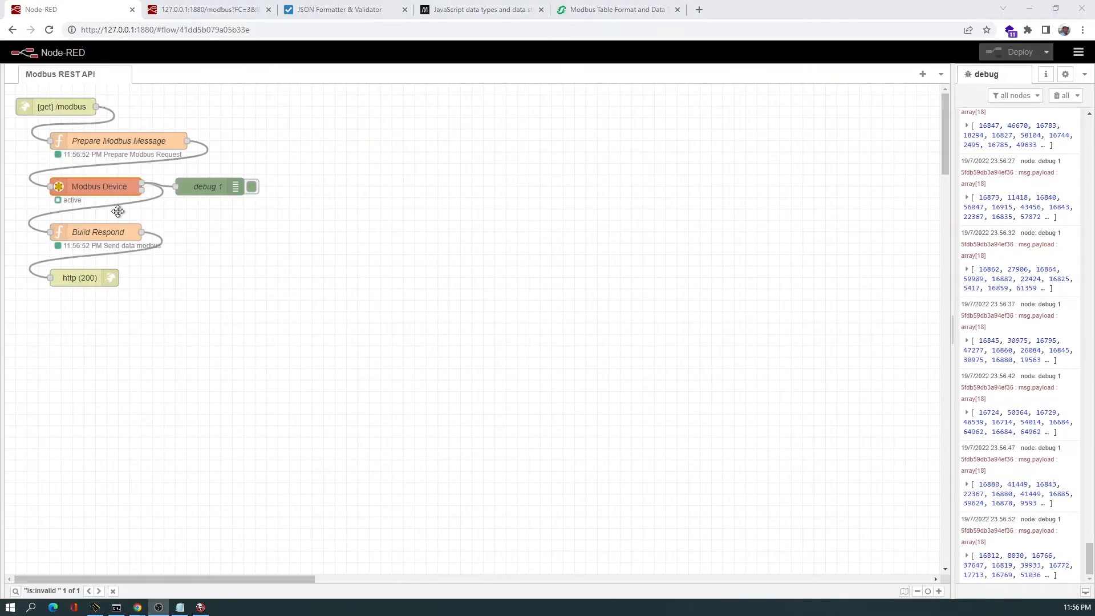
Open the Build Respond function node and review its opening variable declarations, comparing with the REST API response tab.
click(73, 230)
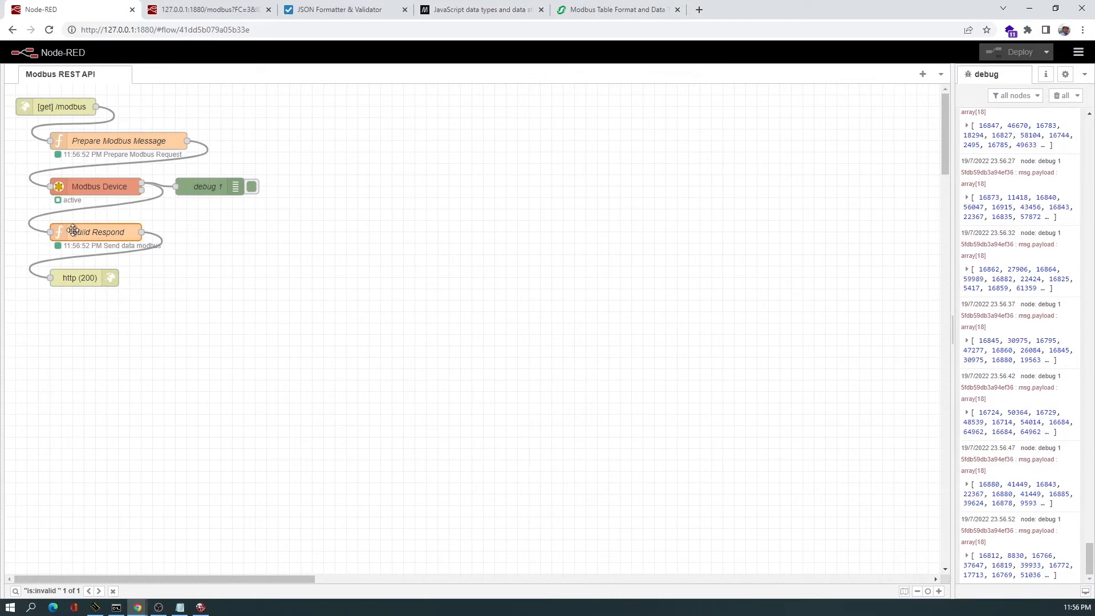
double_click(73, 231)
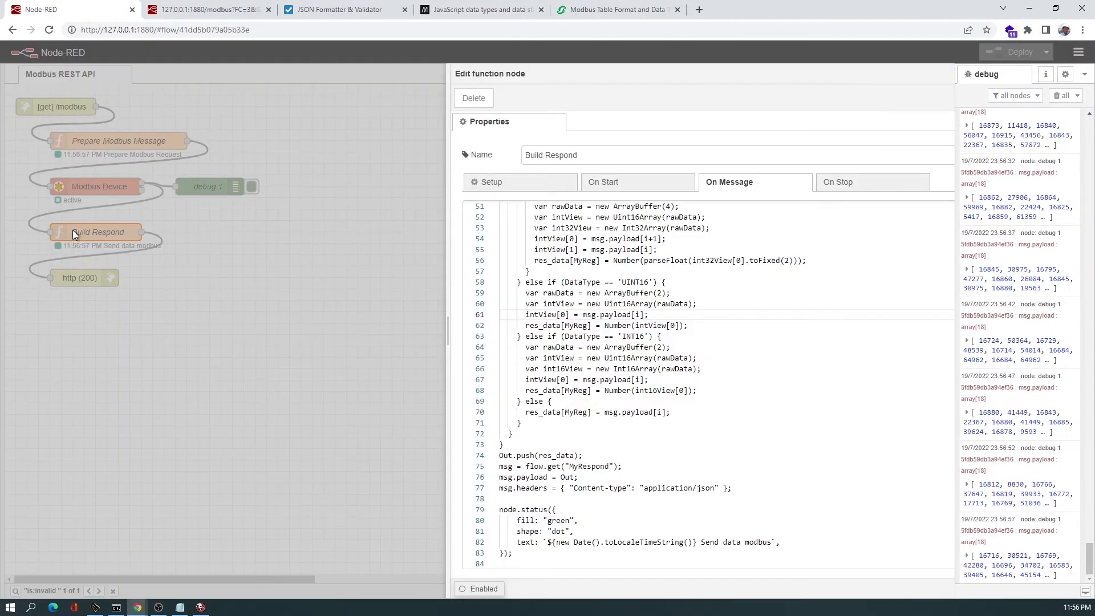
scroll(365, 363, up, 9)
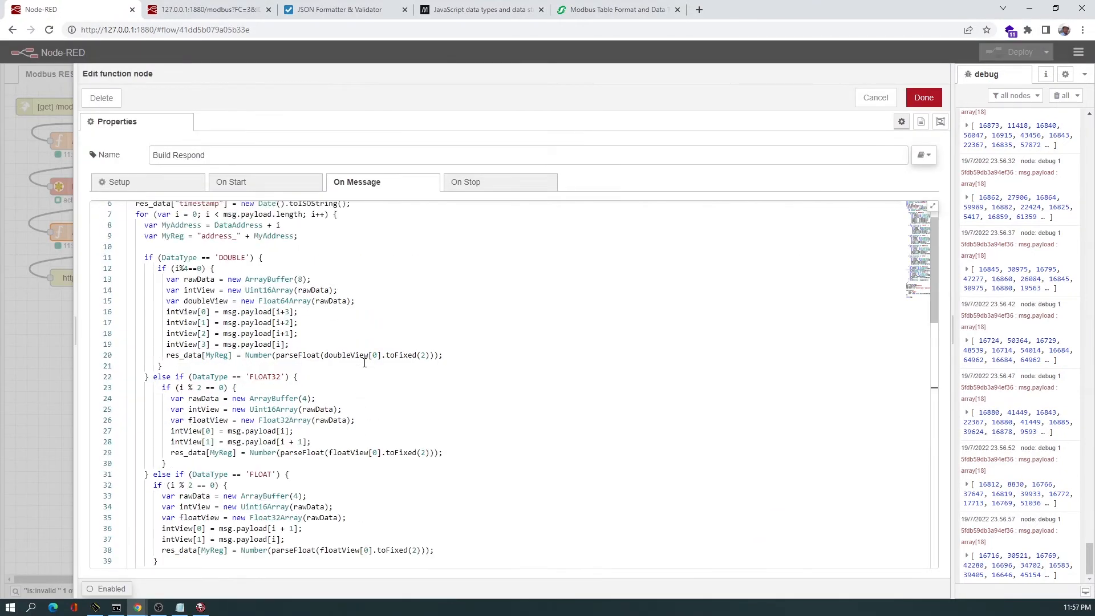
scroll(365, 363, up, 2)
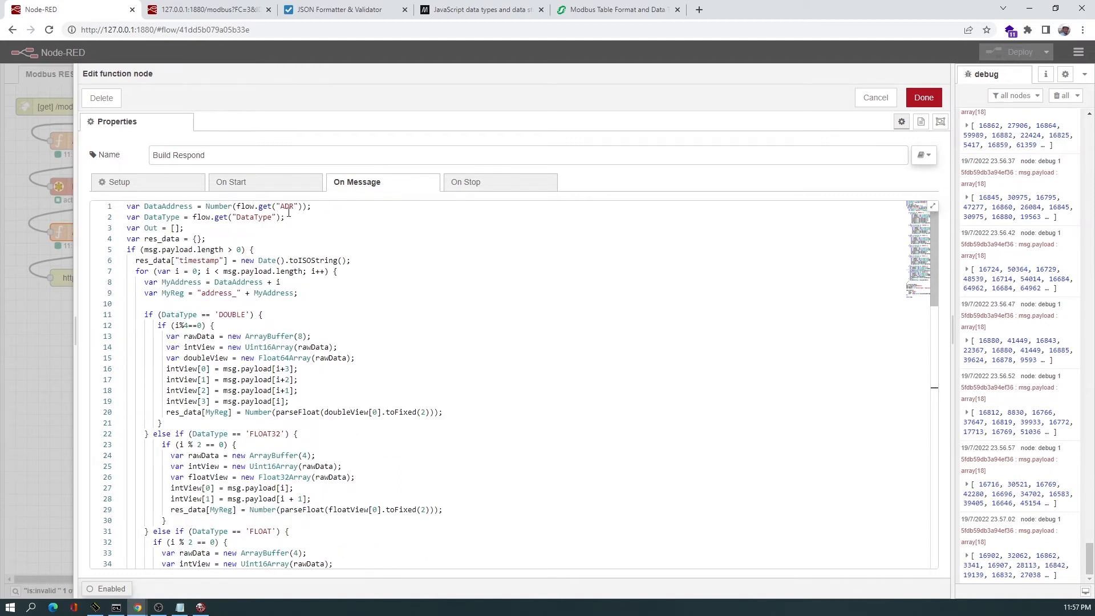
double_click(154, 228)
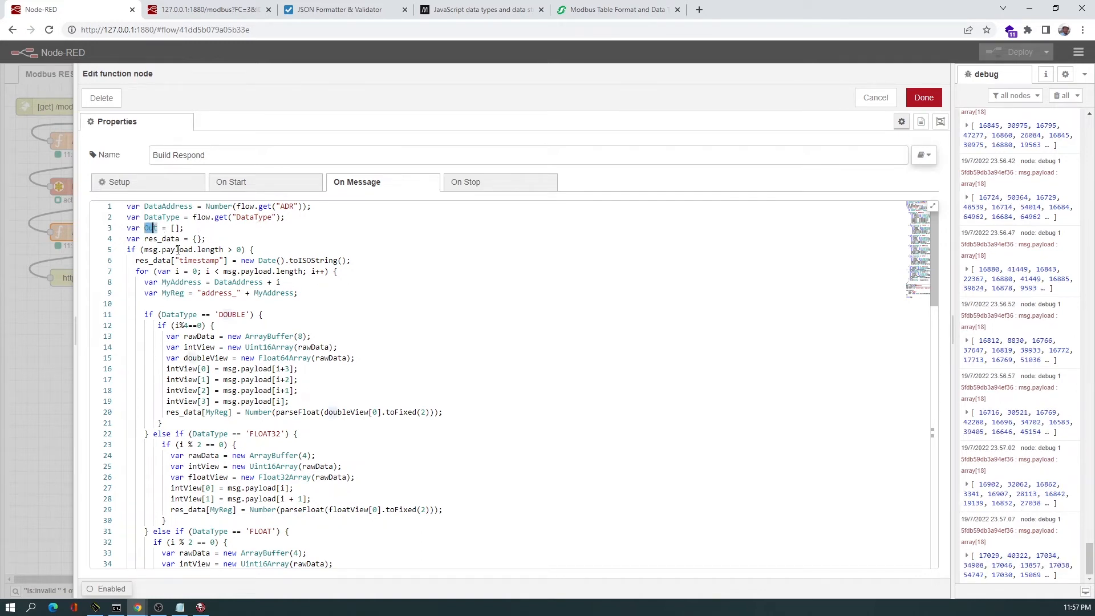
click(152, 250)
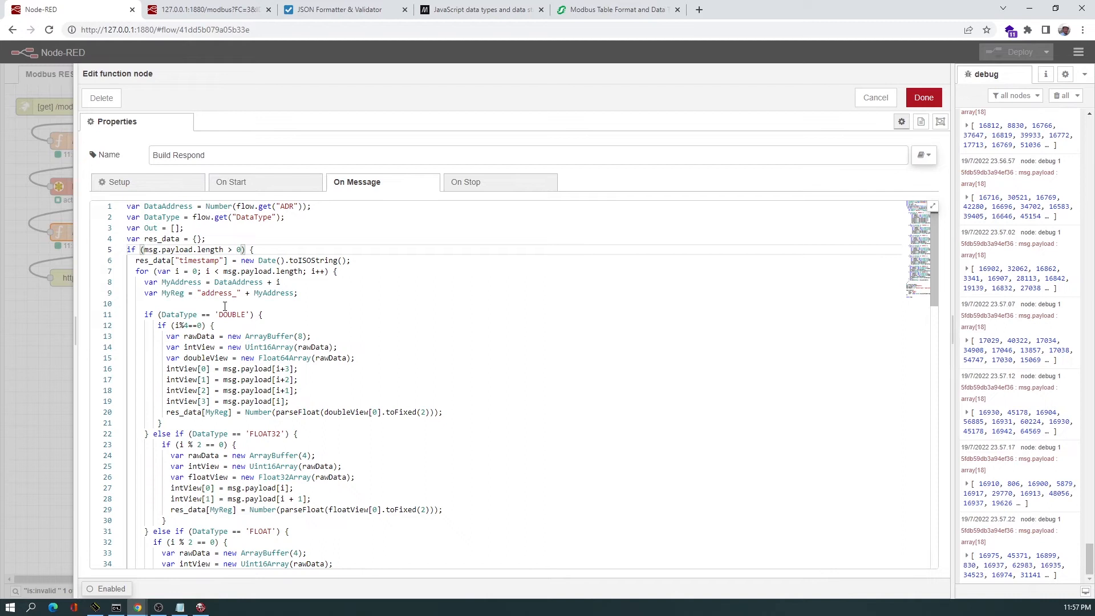
click(196, 18)
click(65, 11)
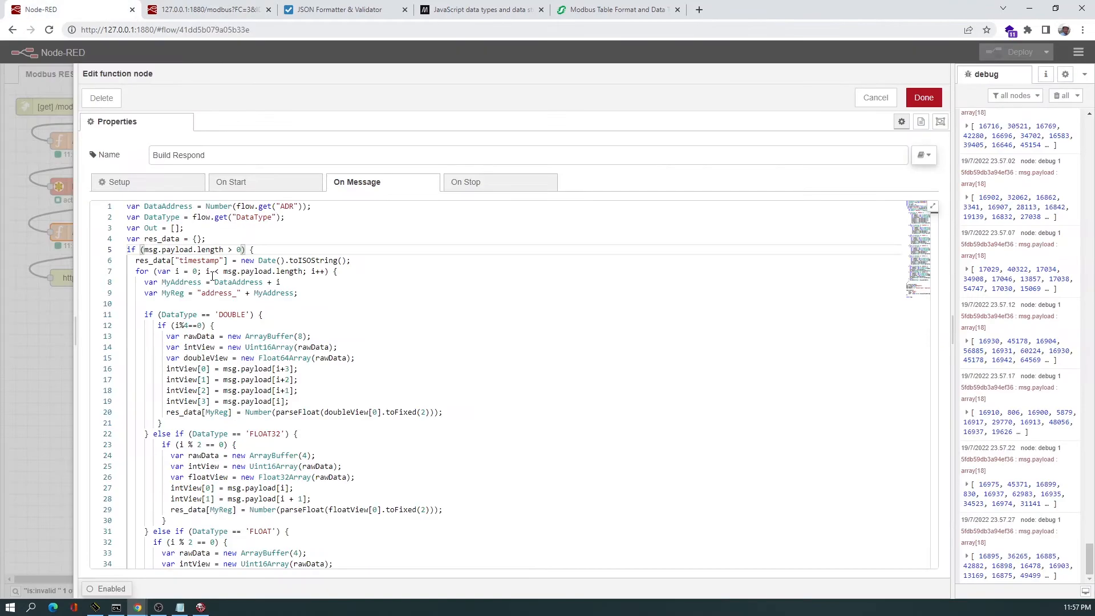
Scroll through the Build Respond code's conversion branches for the DOUBLE, FLOAT32, FLOAT, UINT32, INT32 and 16-bit data types.
scroll(212, 276, down, 1)
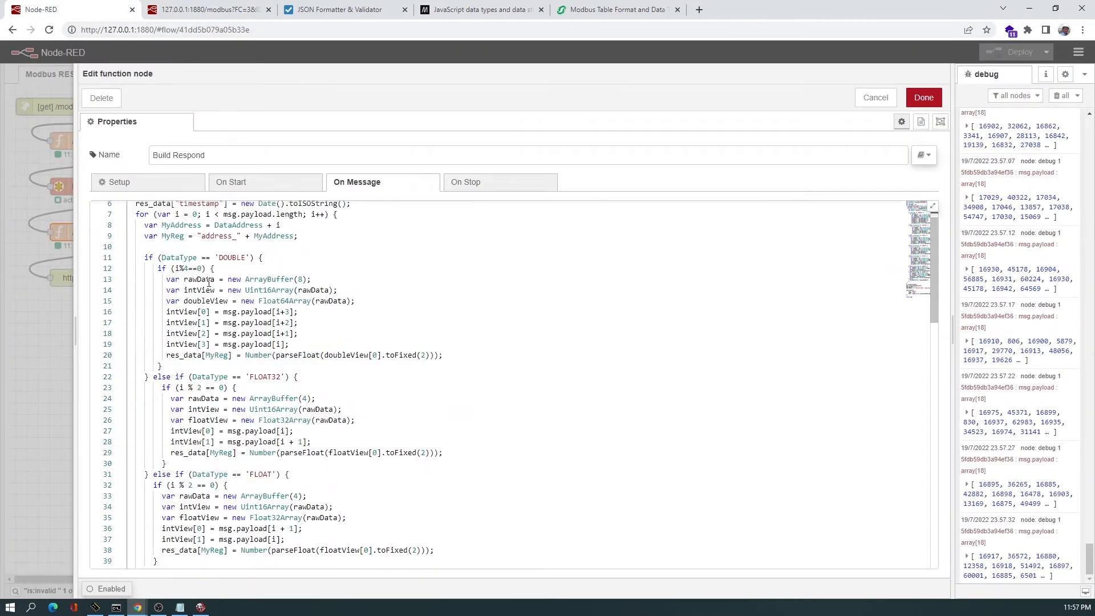
scroll(208, 282, down, 1)
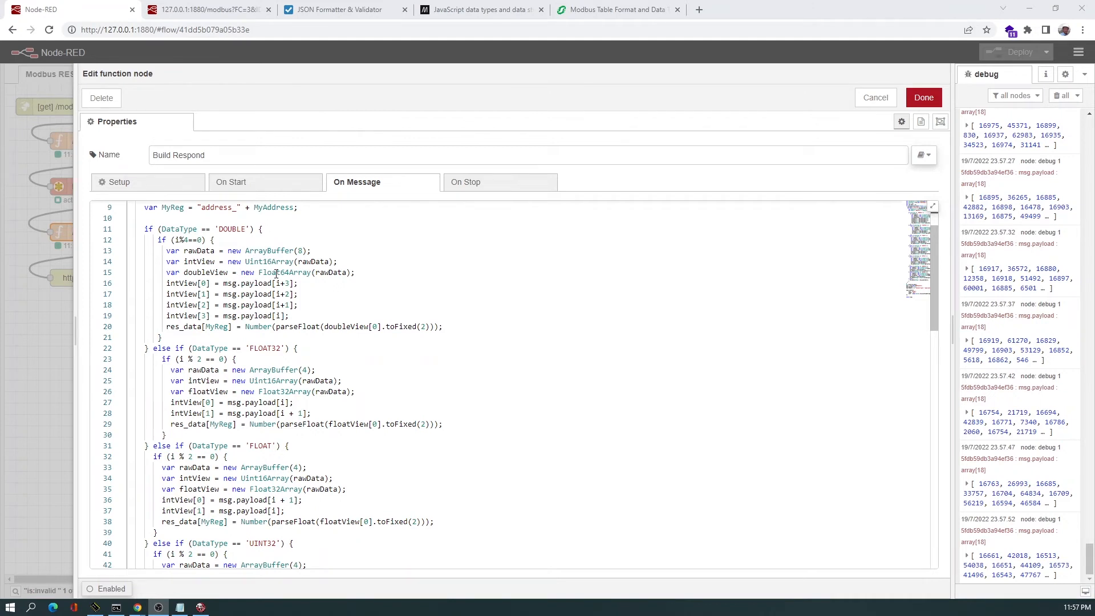
mouse_move(271, 274)
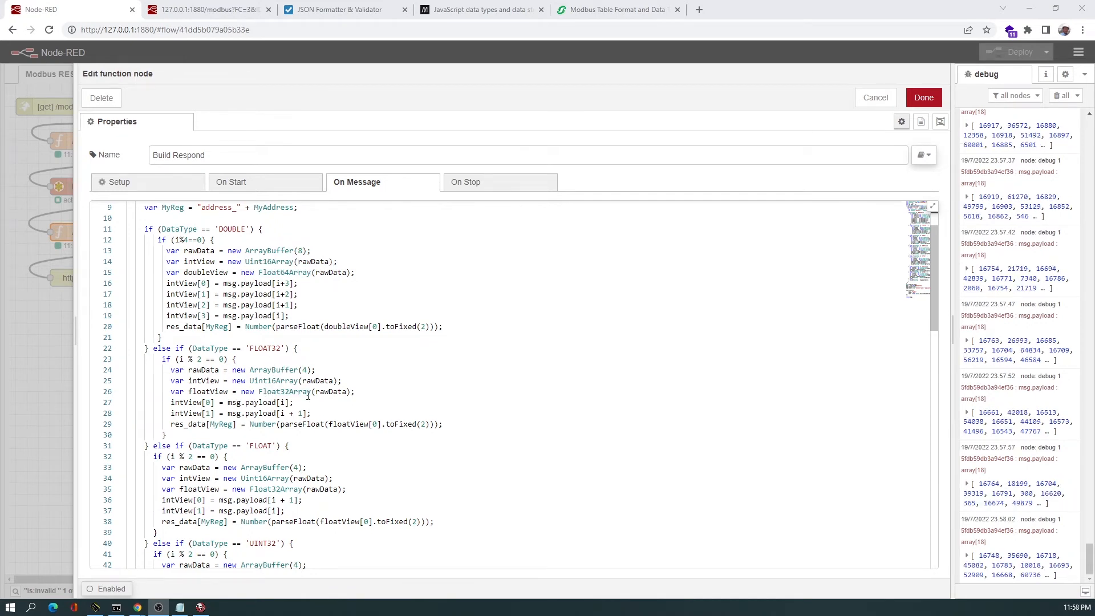
scroll(304, 411, down, 1)
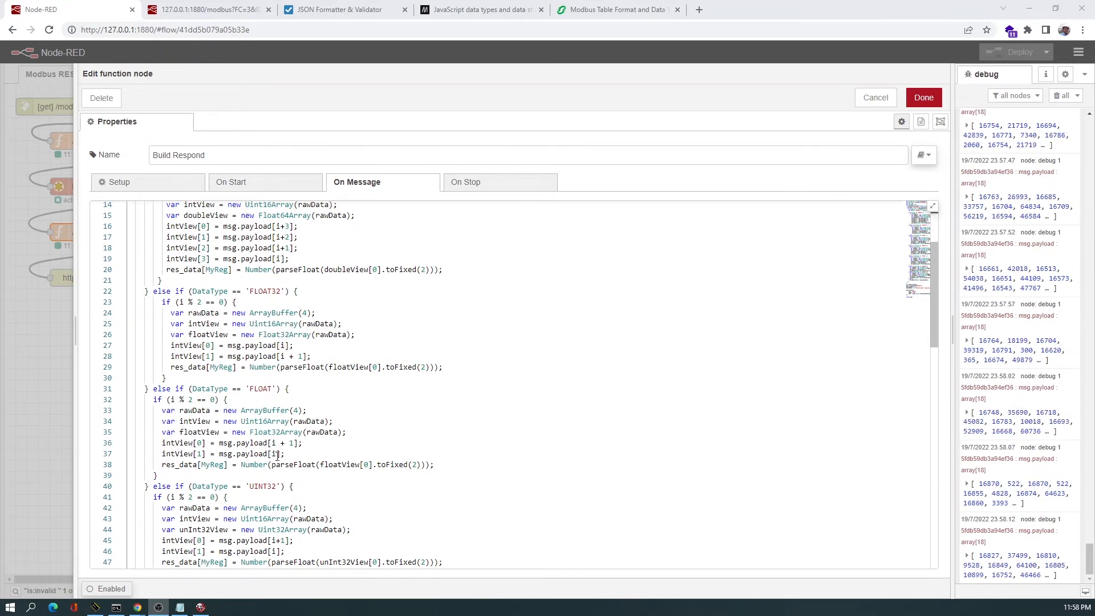
scroll(281, 452, down, 1)
scroll(283, 452, down, 1)
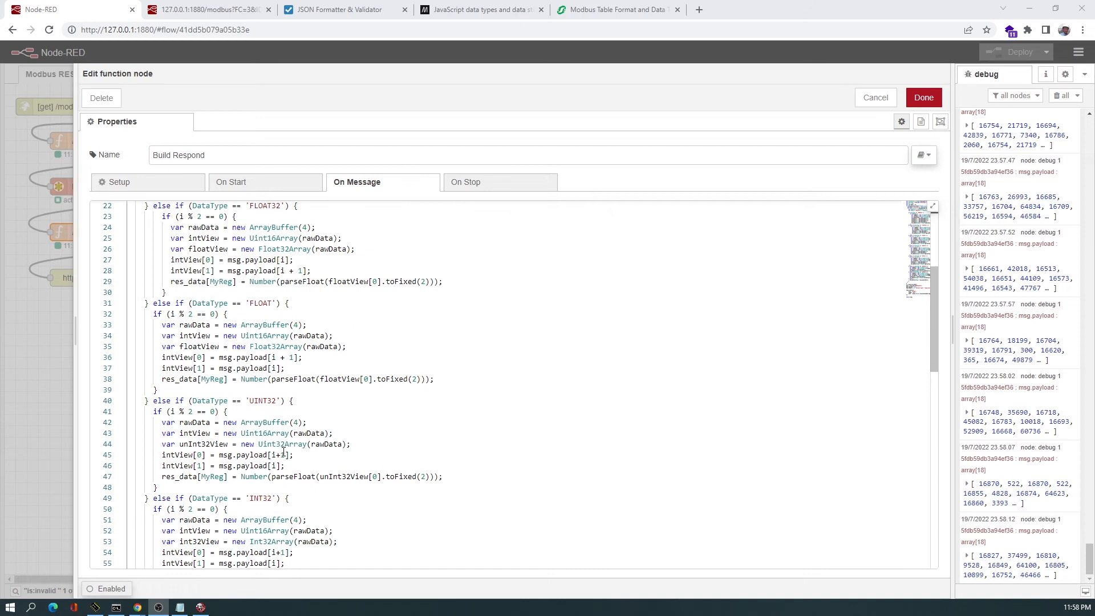
scroll(266, 412, down, 1)
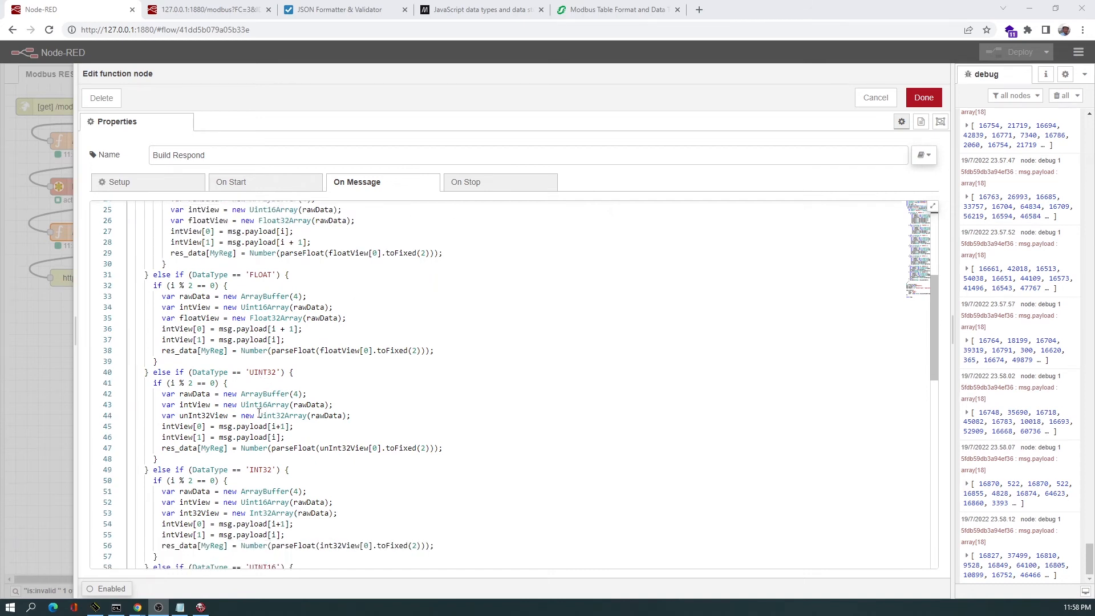
scroll(286, 445, down, 1)
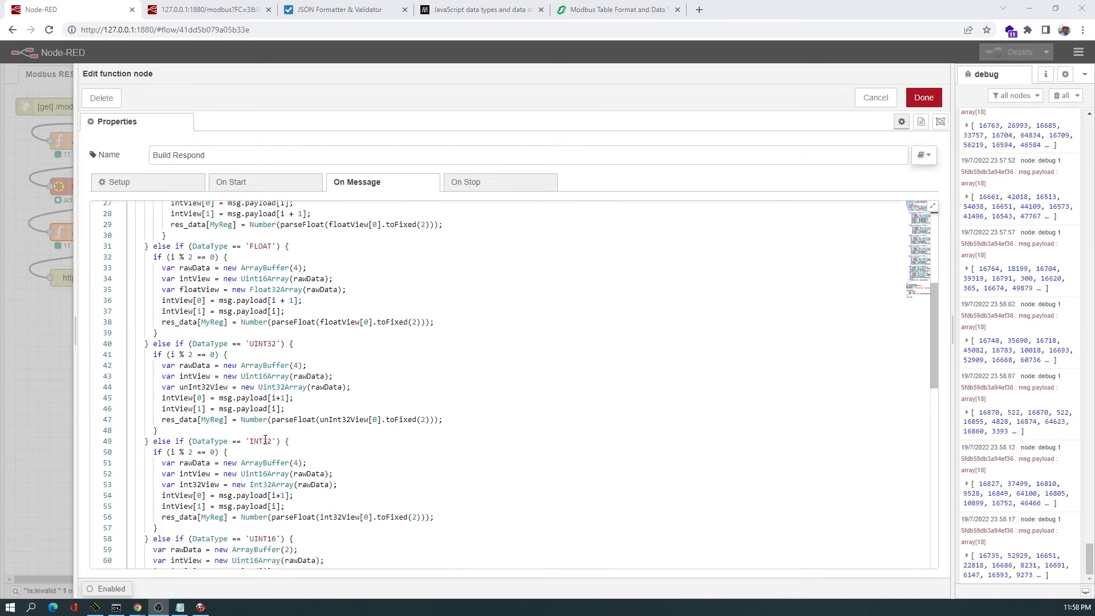
scroll(266, 489, down, 1)
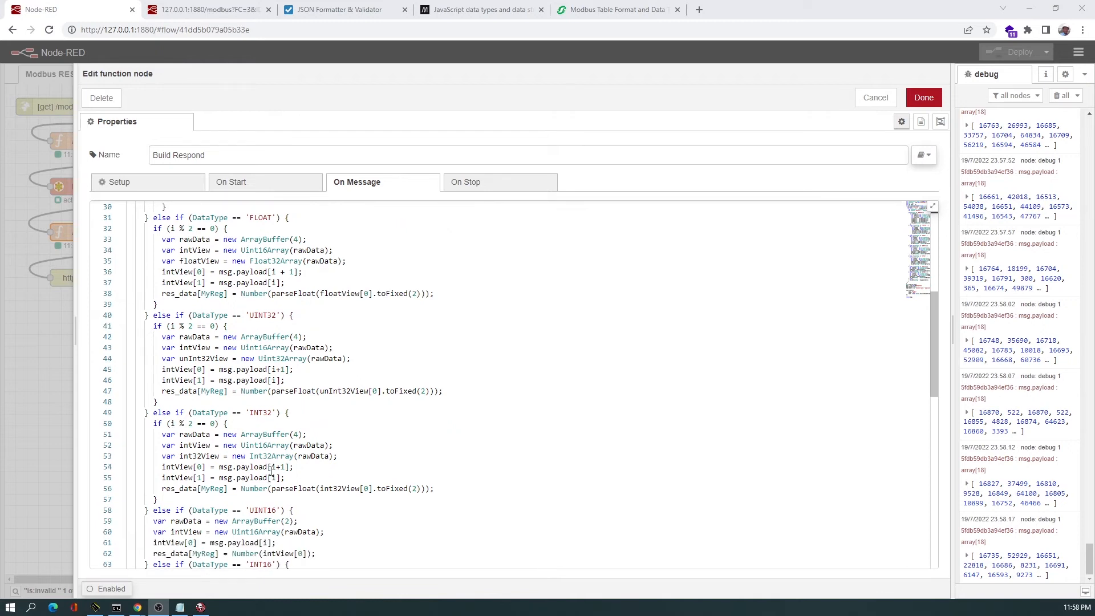
mouse_move(255, 454)
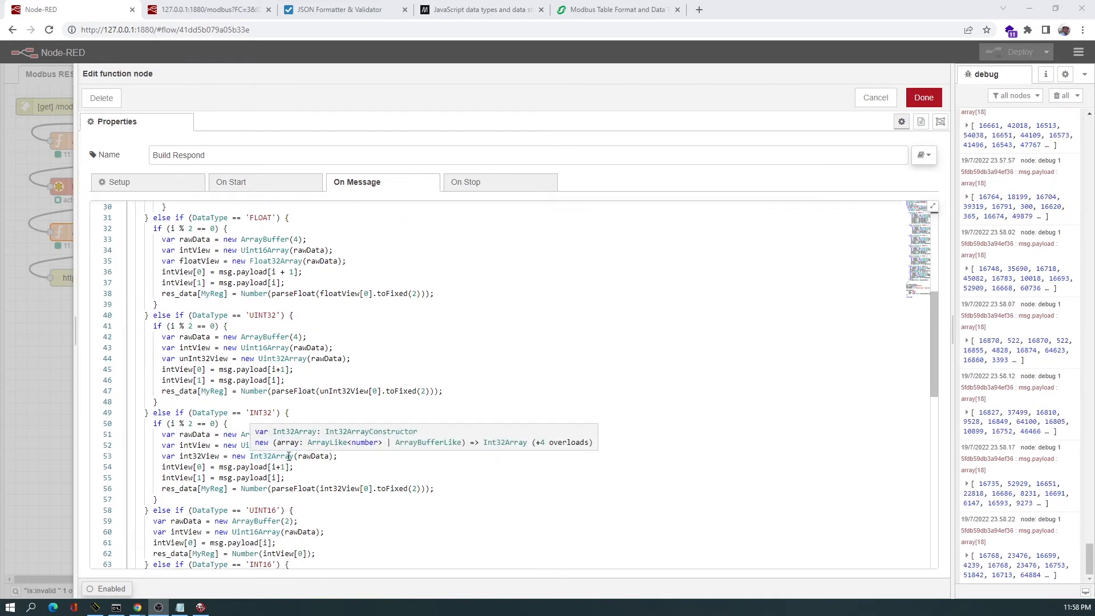
scroll(289, 456, down, 2)
scroll(267, 466, down, 1)
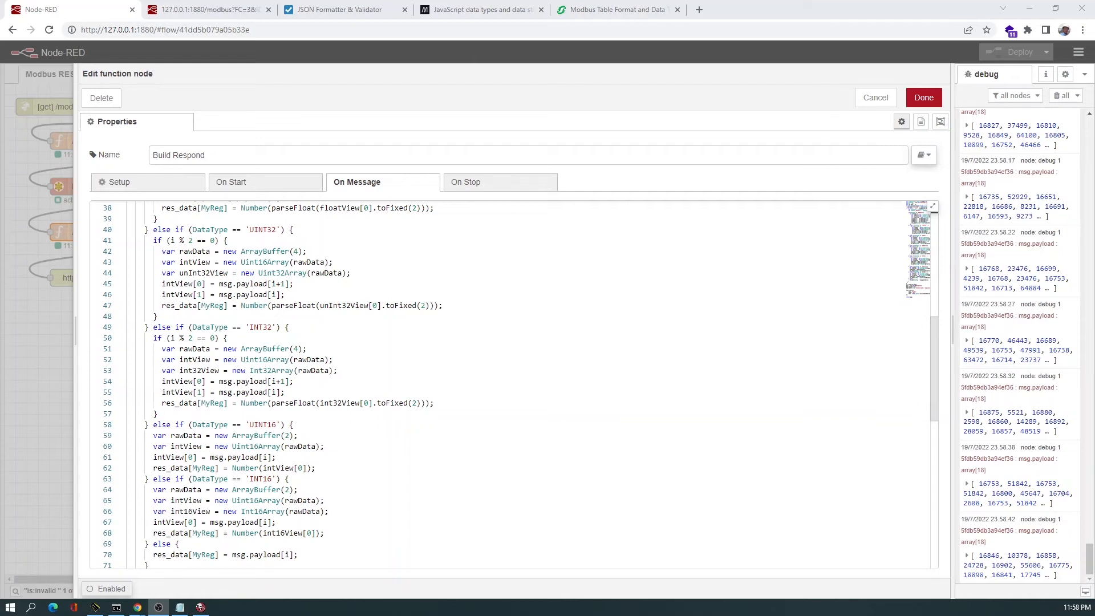
Switch to the MDN JavaScript data types page and scroll down to the typed array reference table.
click(450, 9)
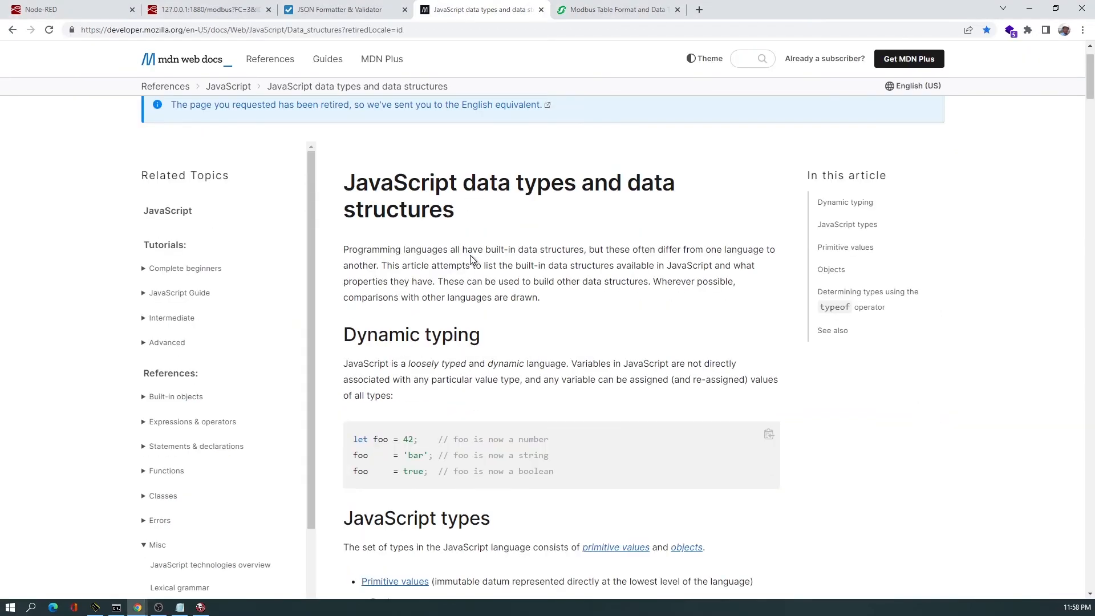
scroll(470, 263, down, 20)
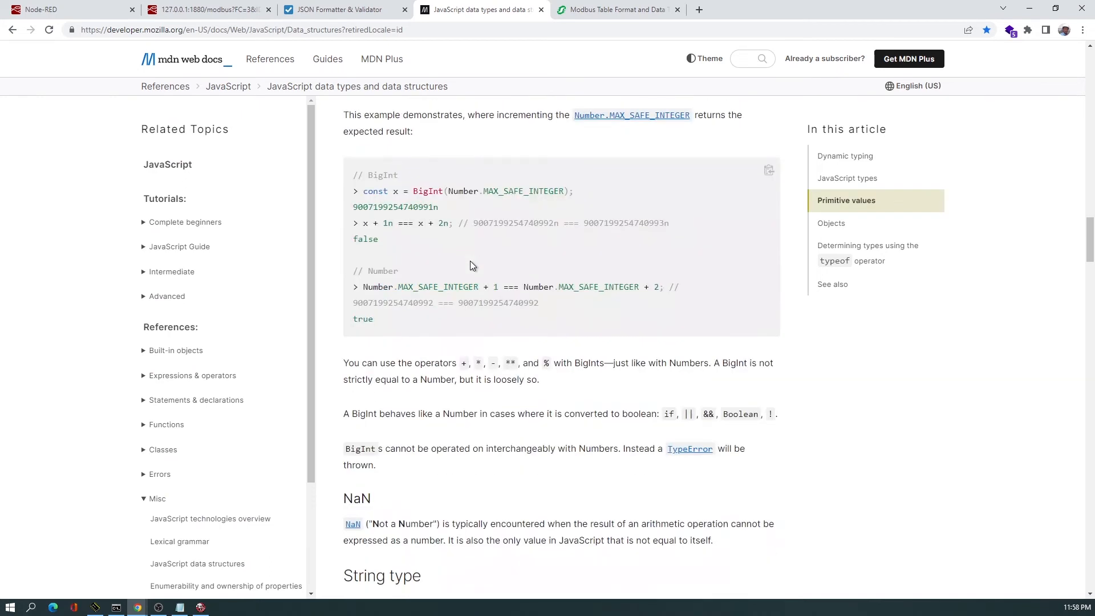
scroll(470, 261, down, 20)
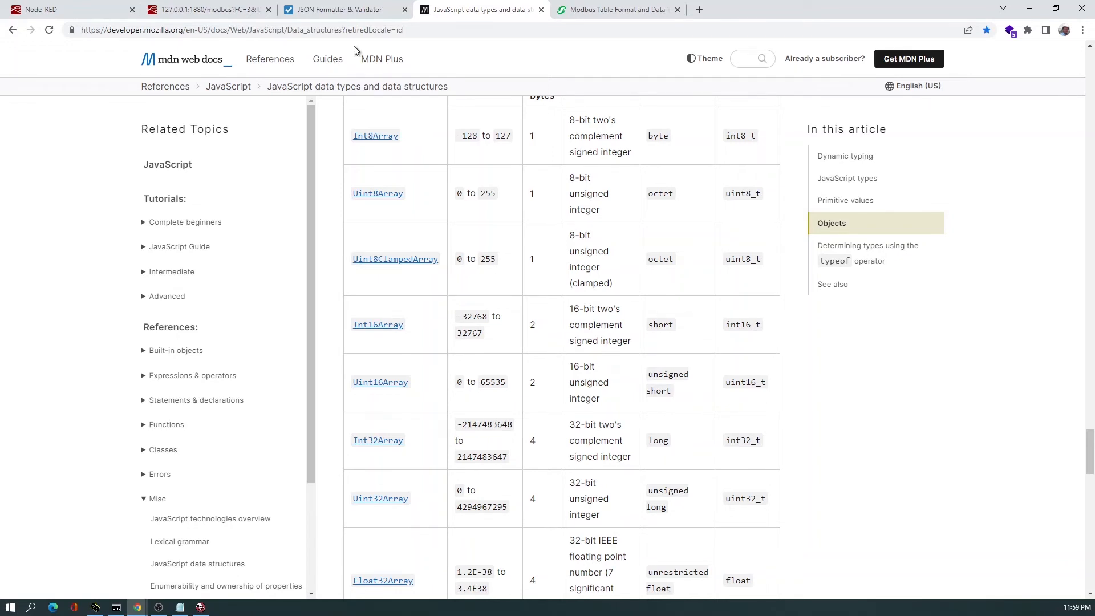
Scroll through the MDN typed array table to review the value ranges of the integer and floating-point array types.
scroll(406, 455, down, 1)
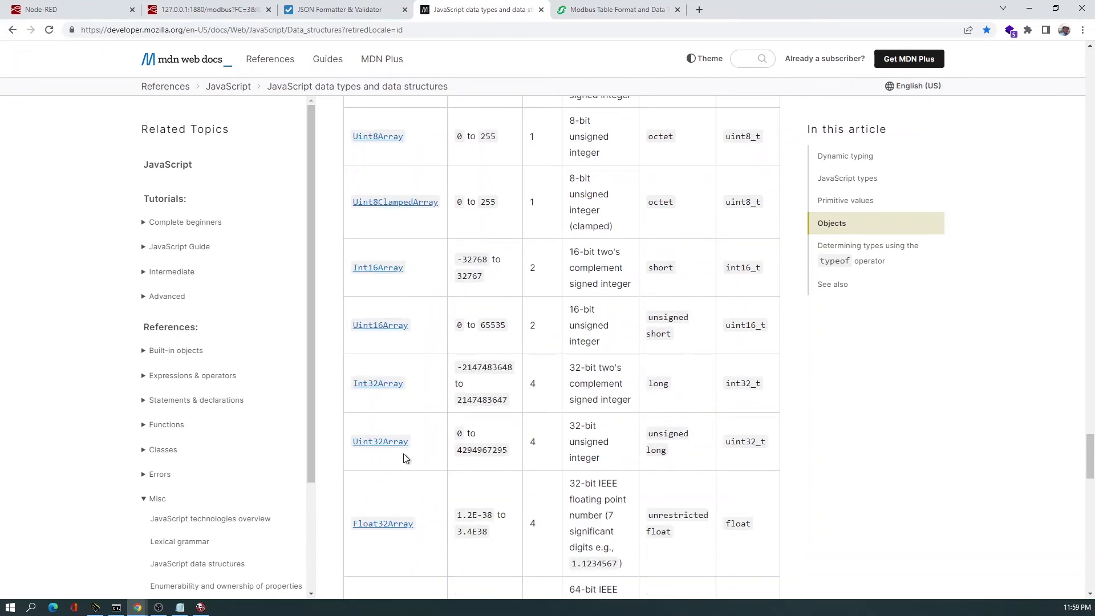
scroll(514, 445, down, 1)
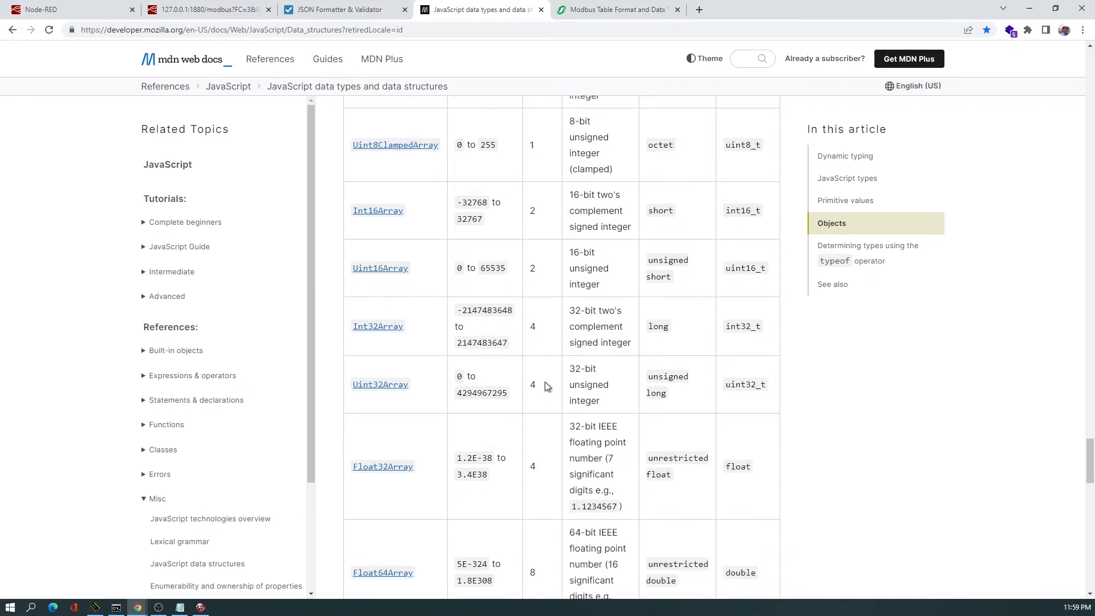
scroll(539, 422, down, 1)
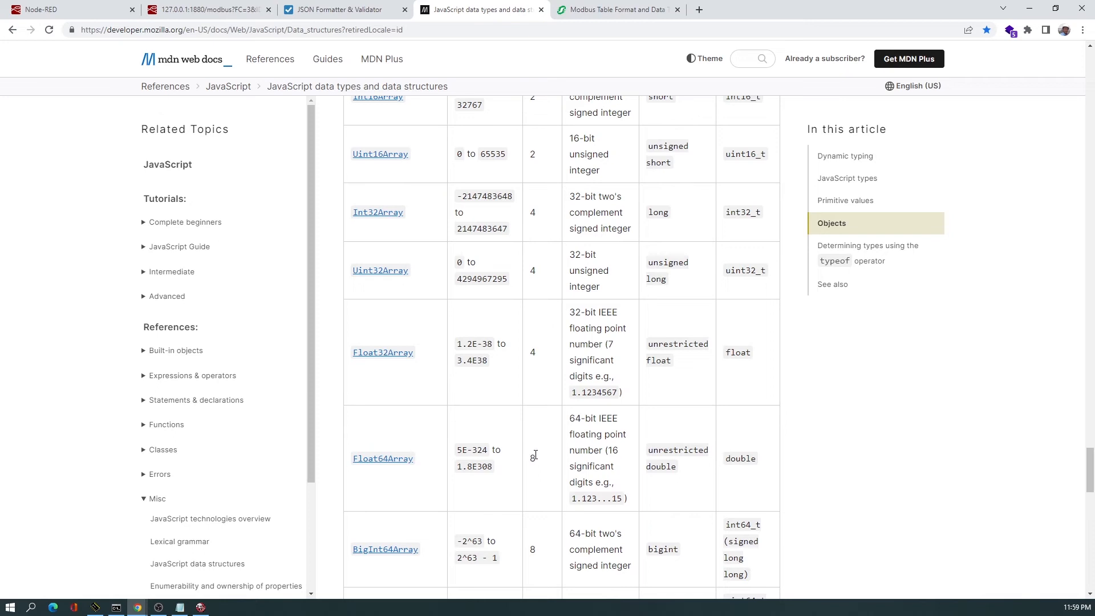
scroll(536, 455, down, 1)
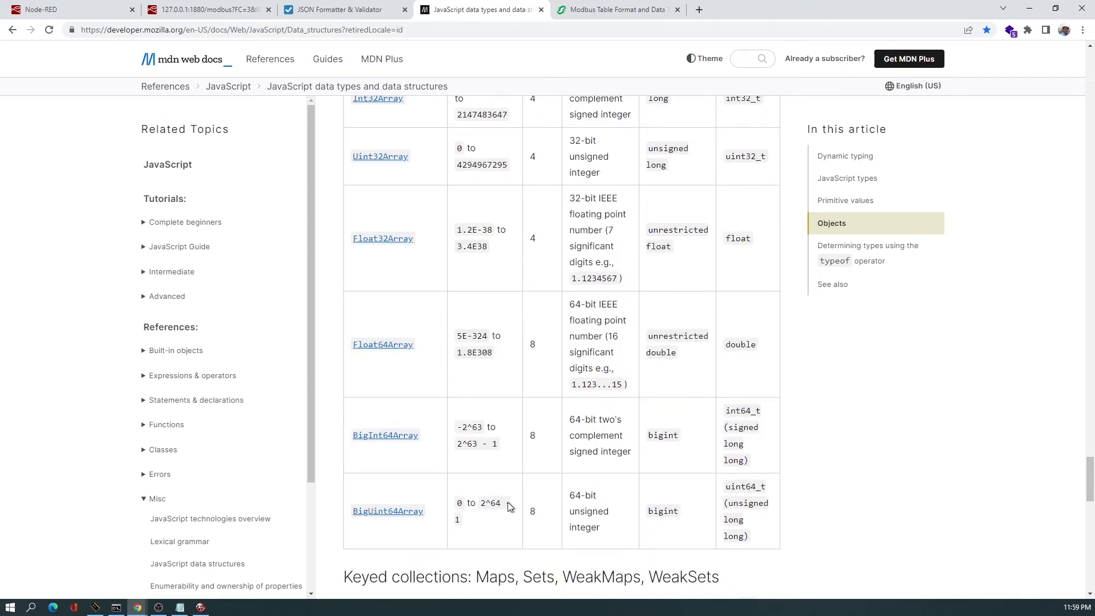
scroll(508, 506, up, 1)
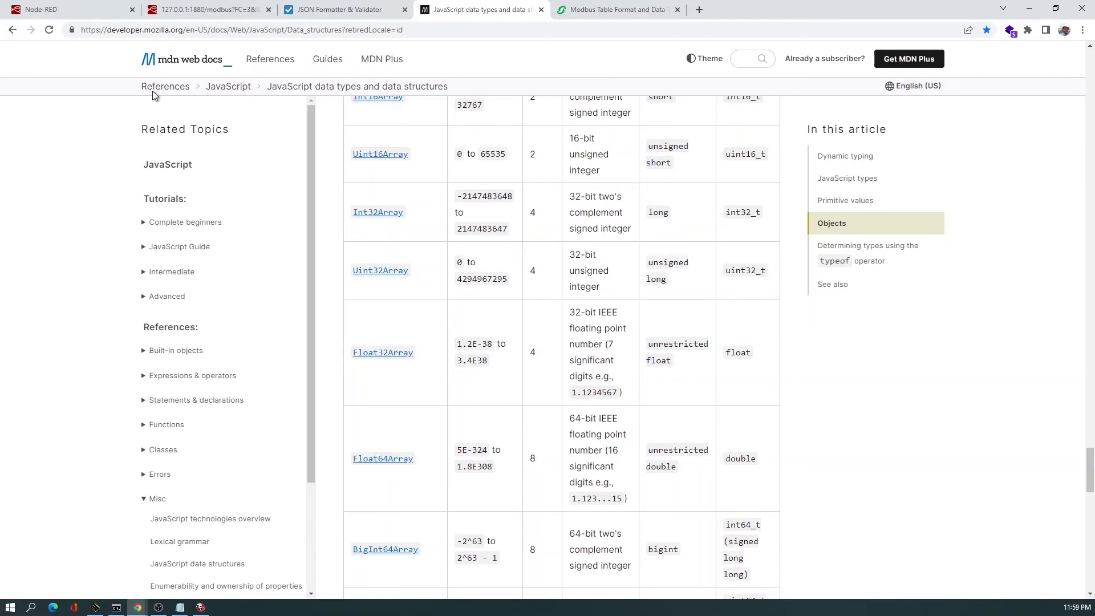
Switch to the Schneider Modbus Table Format and Data Types page and review the ranges of INT16, UINT16 and UINT32.
key(ctrl+1)
mouse_move(270, 332)
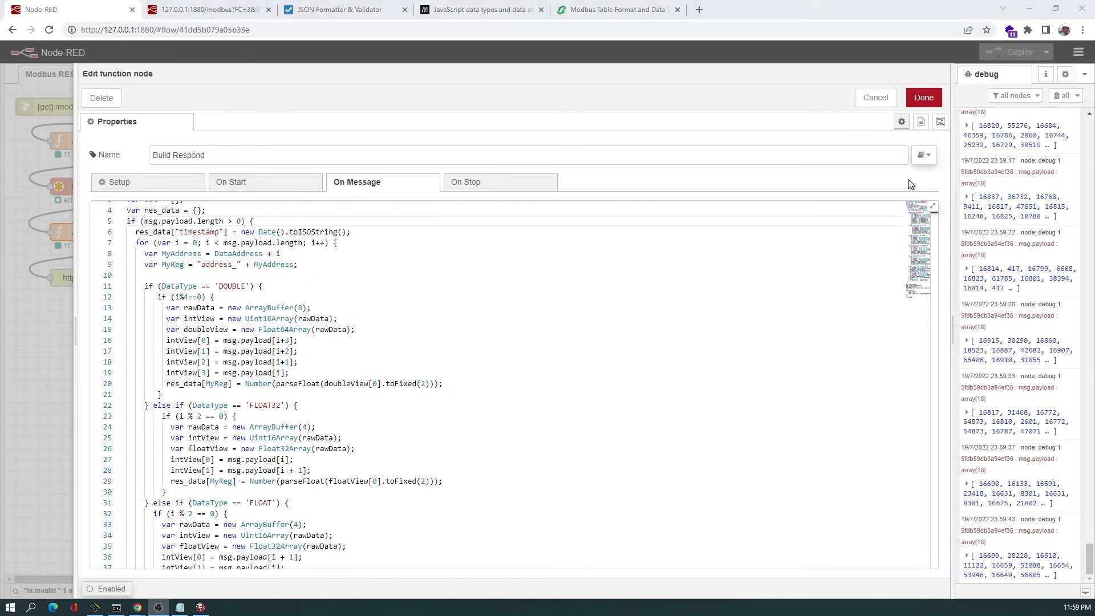
click(618, 10)
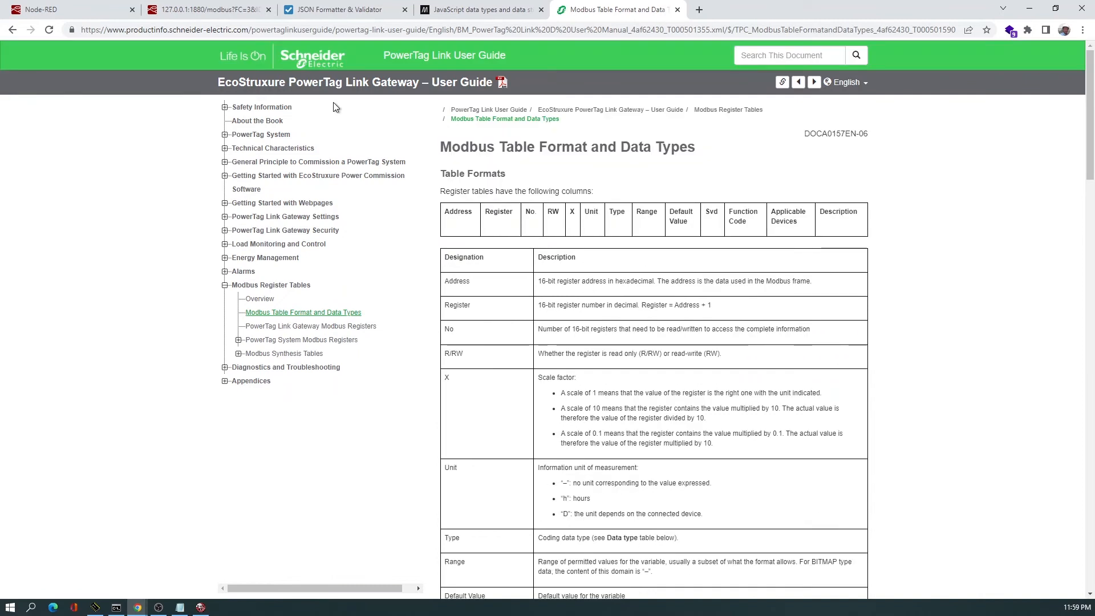
scroll(514, 318, down, 3)
scroll(513, 318, down, 5)
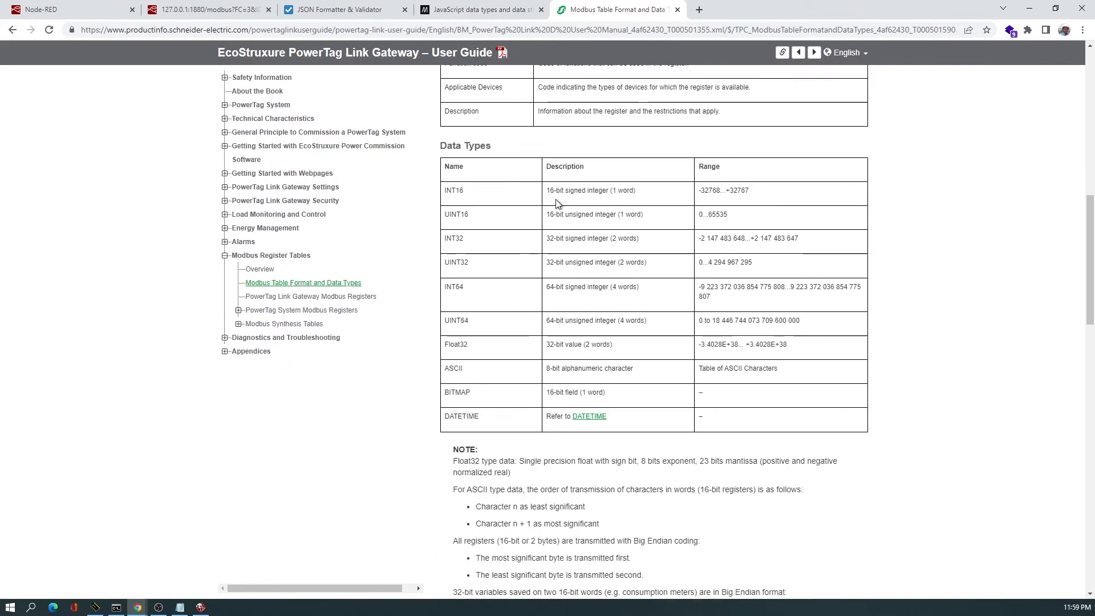
drag(702, 193, 758, 205)
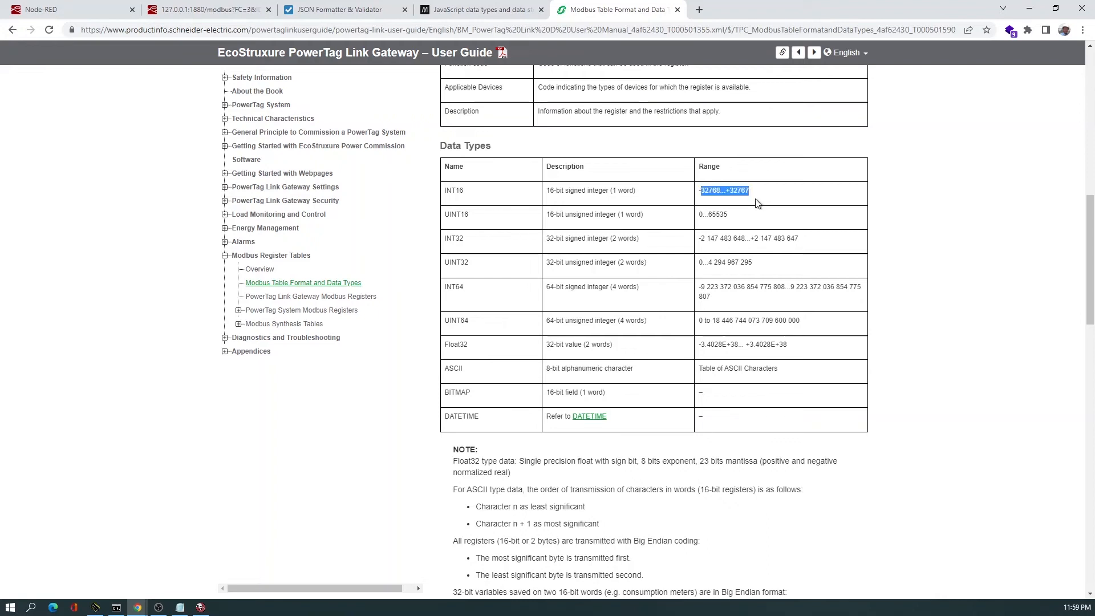
click(748, 221)
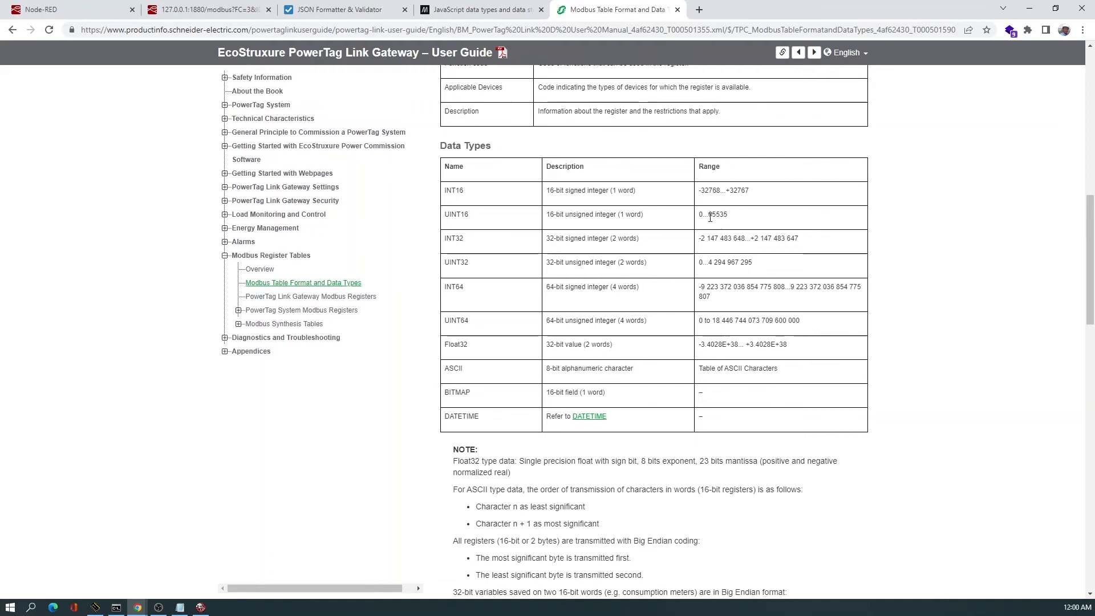
drag(709, 216, 723, 215)
drag(708, 263, 758, 266)
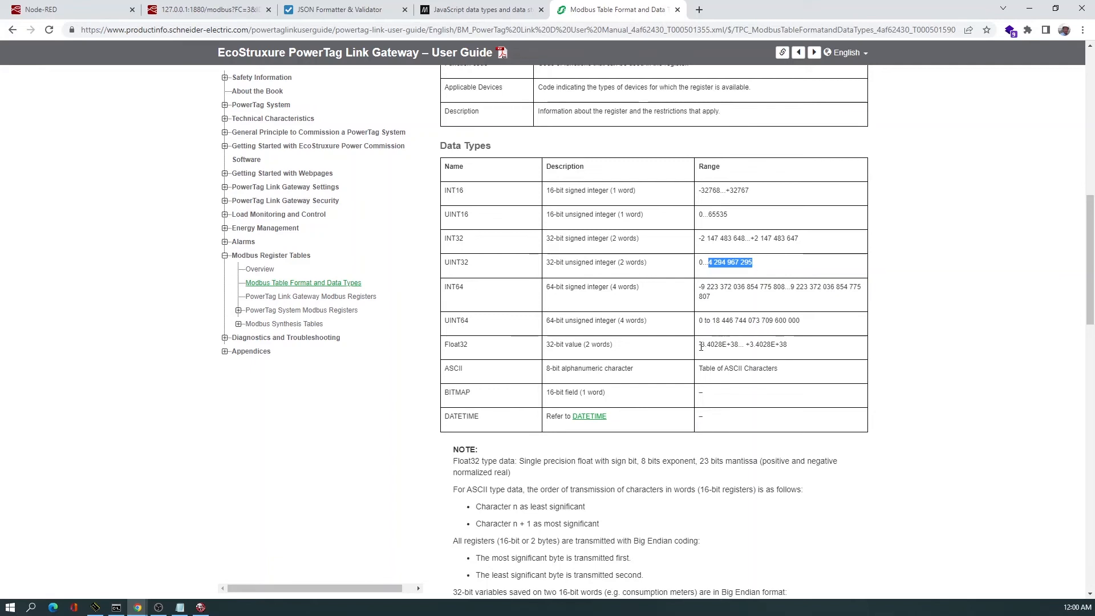
scroll(766, 344, up, 1)
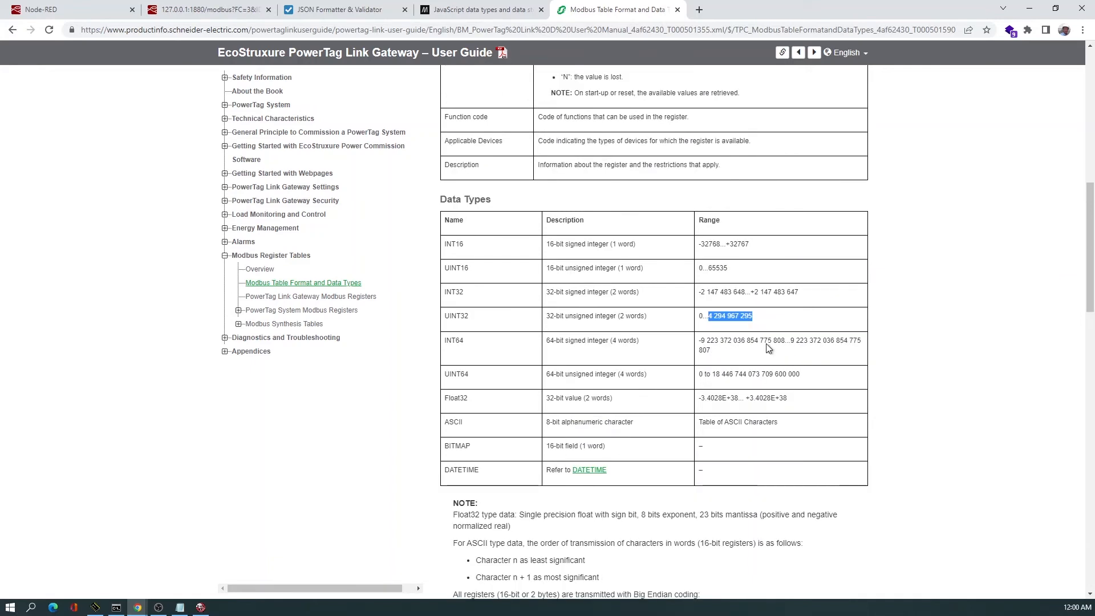
scroll(767, 345, down, 1)
click(741, 289)
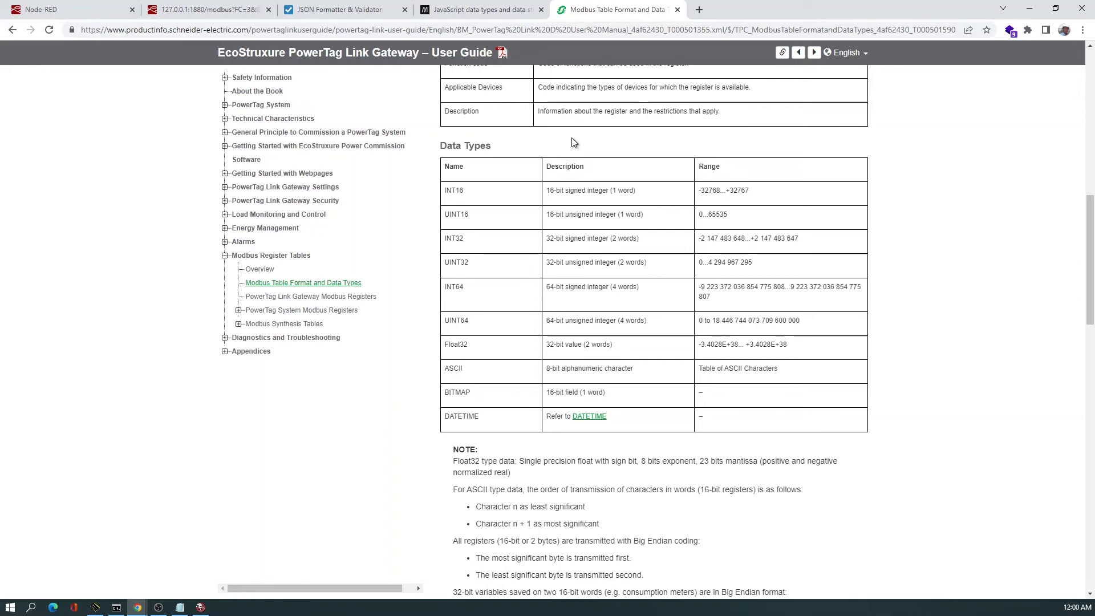
Return to the MDN typed array table to compare the Uint32Array and Float32Array ranges.
key(ctrl+shift+Tab)
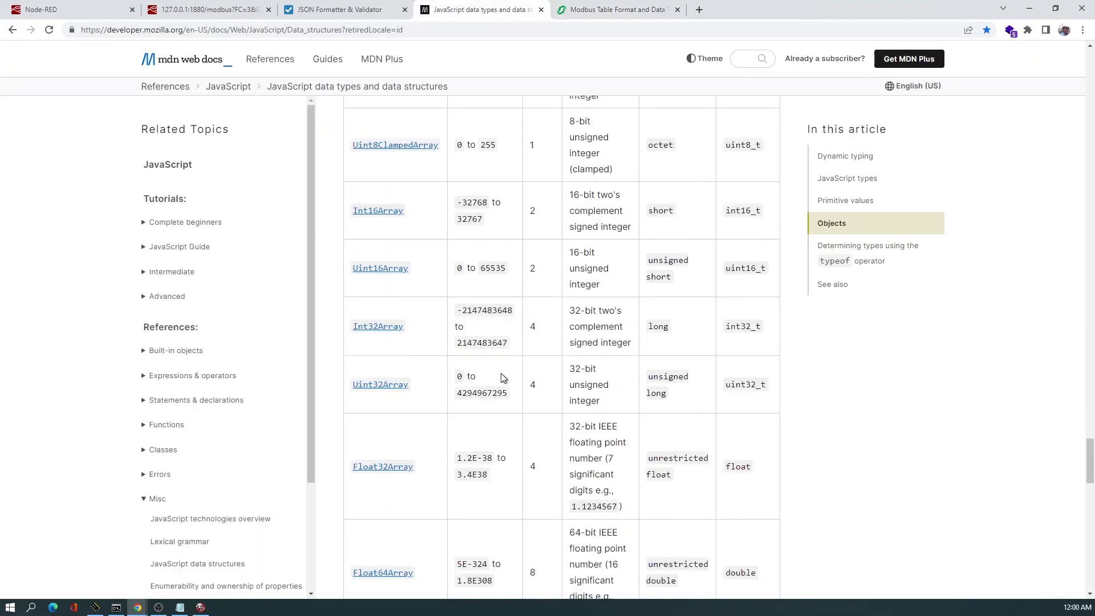
scroll(504, 379, down, 2)
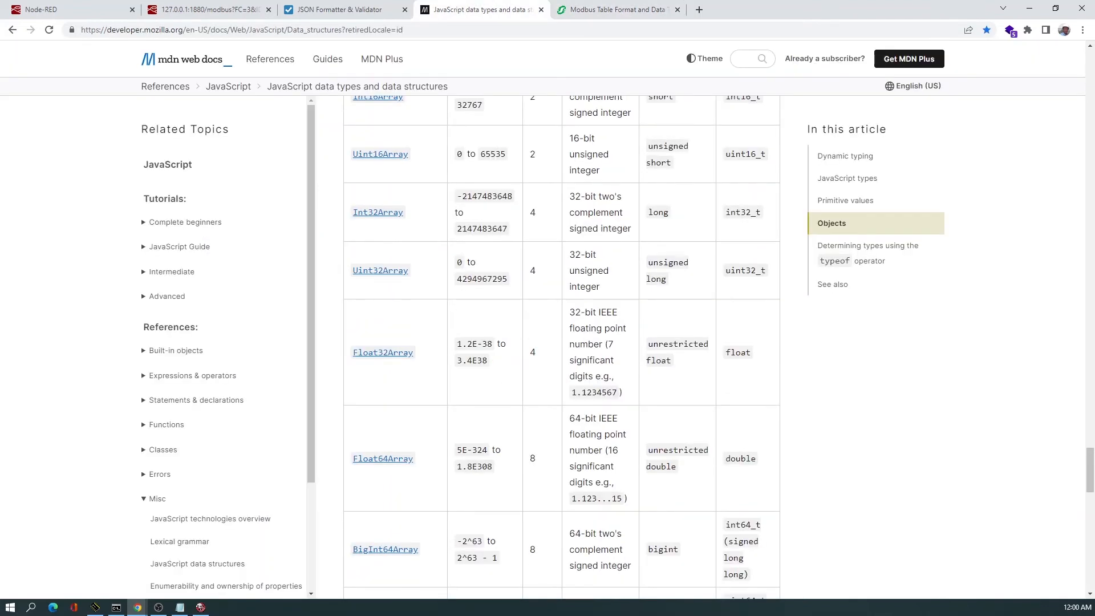
key(alt+Tab)
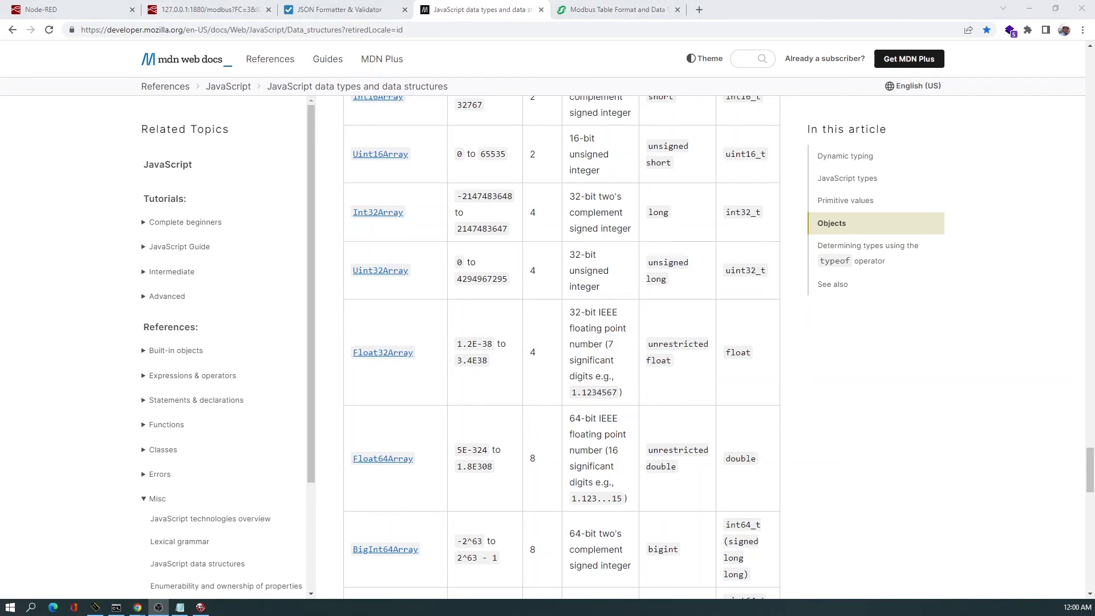
Scroll through the Build Respond function's FLOAT32, FLOAT, UINT32 and INT32 conversion branches in Node-RED.
click(61, 10)
scroll(235, 301, down, 1)
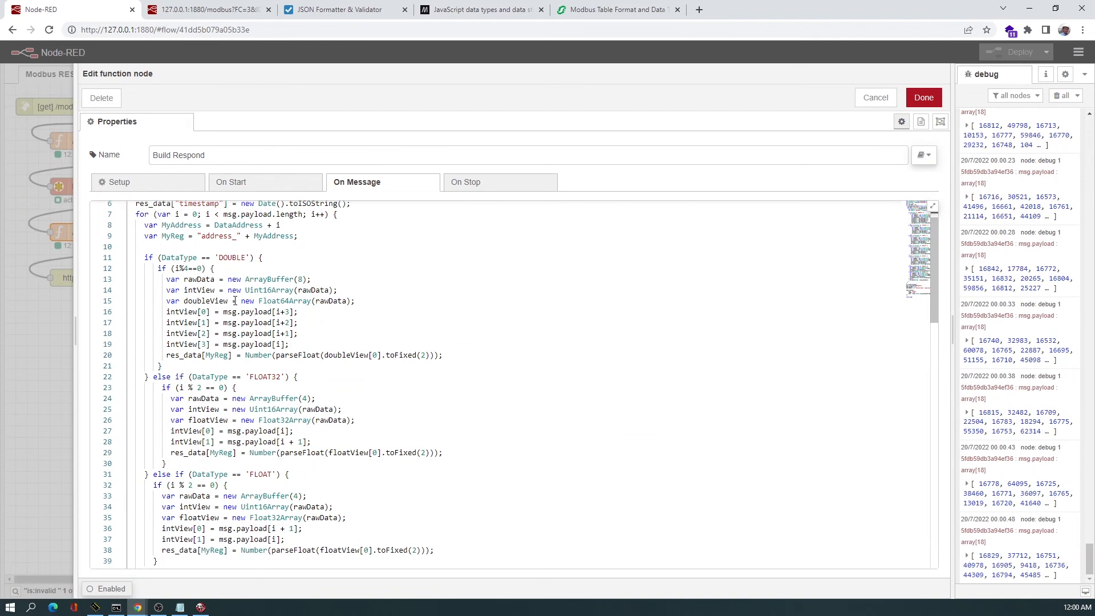
scroll(229, 287, up, 1)
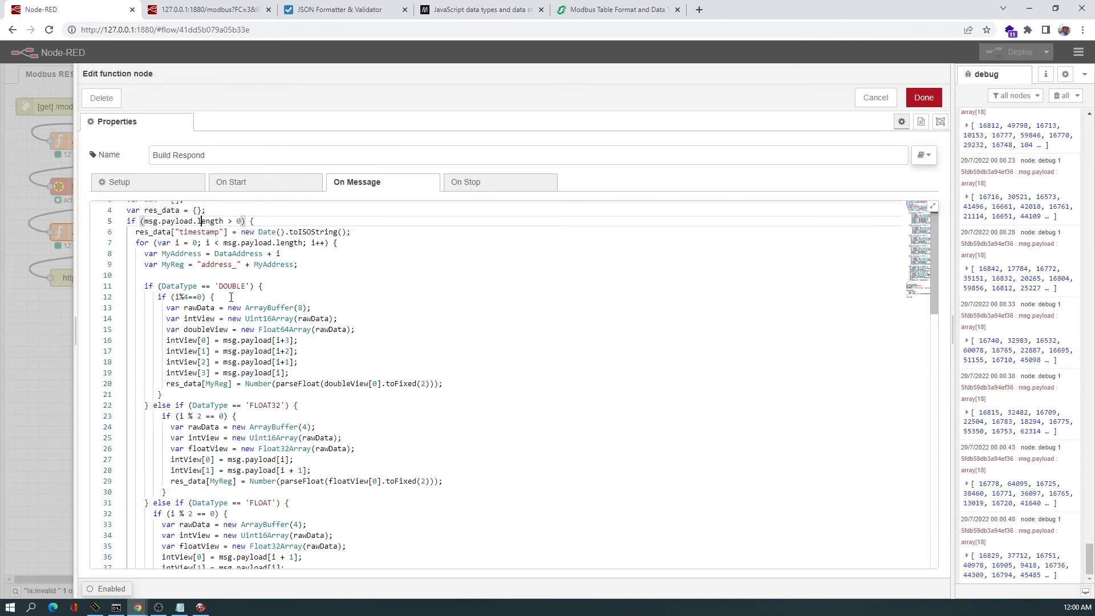
scroll(227, 289, down, 2)
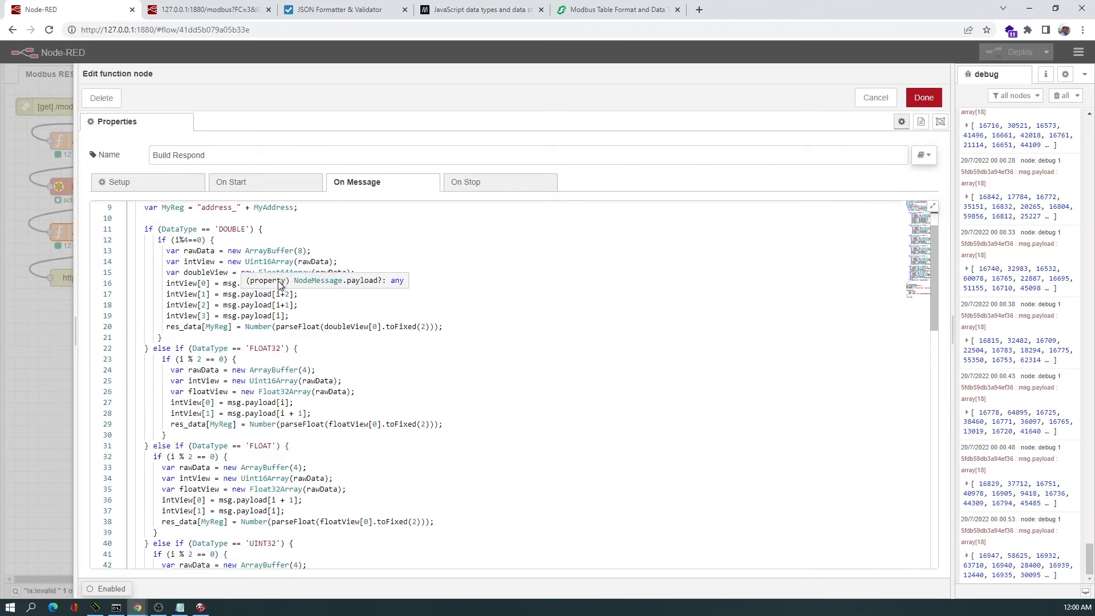
scroll(274, 352, down, 1)
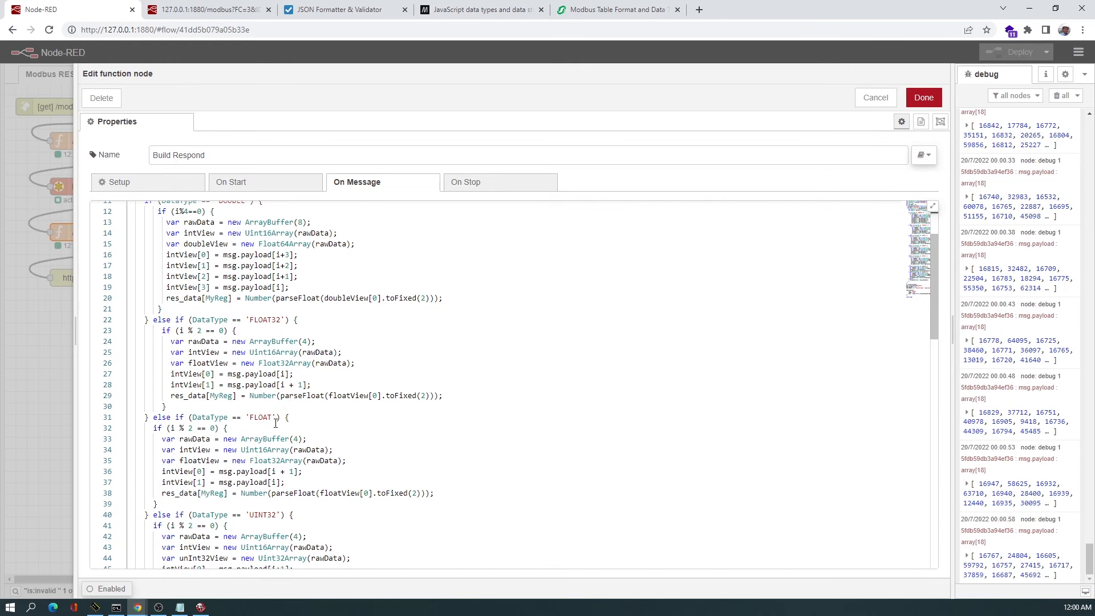
scroll(277, 358, down, 1)
scroll(265, 458, down, 1)
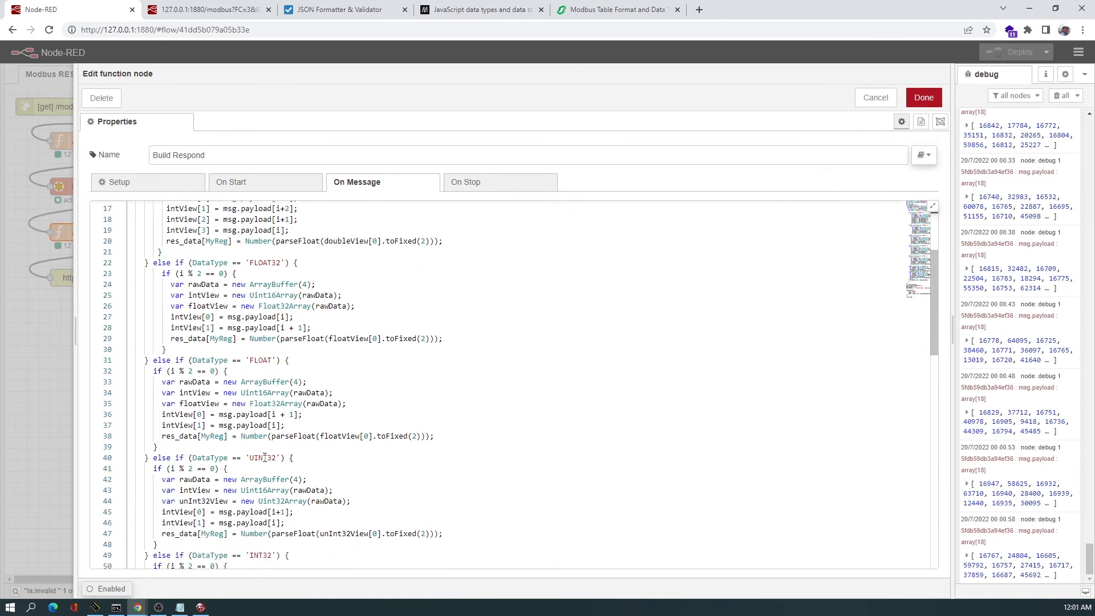
scroll(265, 457, down, 2)
scroll(277, 423, down, 1)
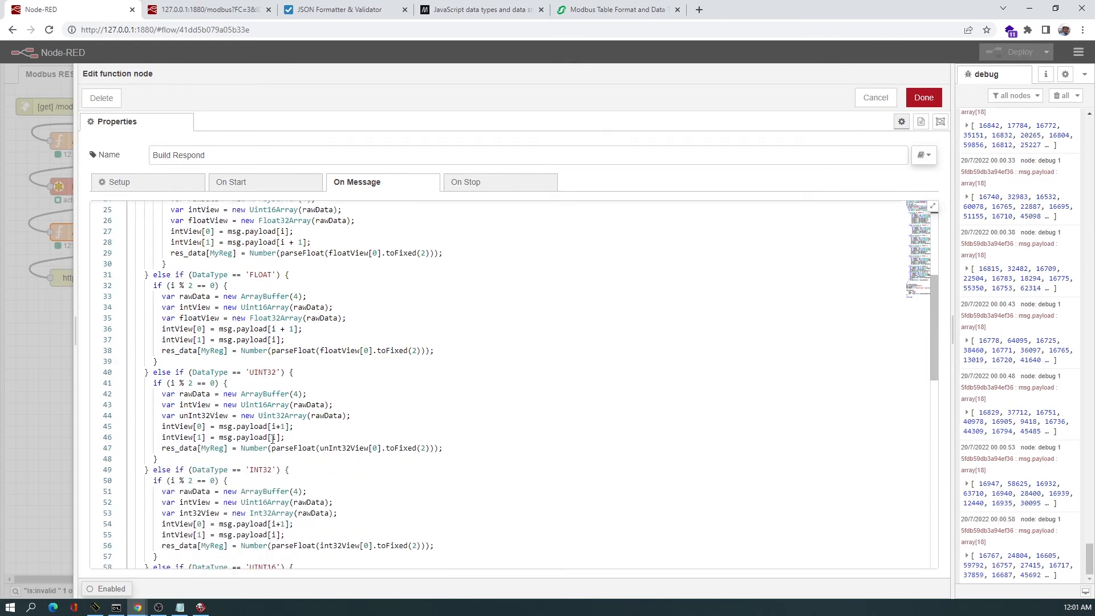
scroll(268, 450, down, 2)
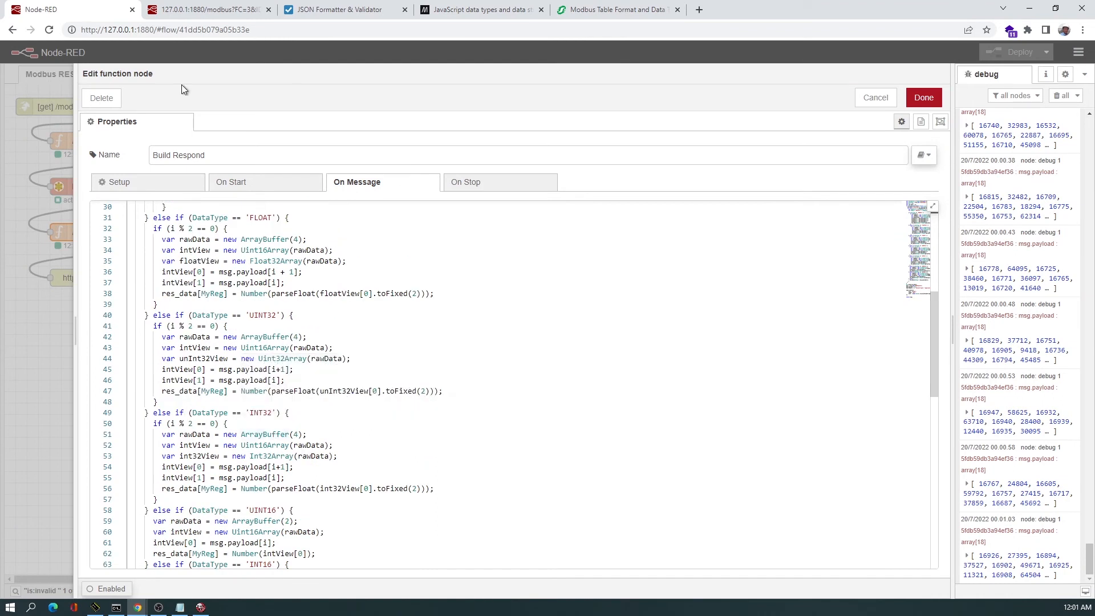
scroll(263, 449, down, 1)
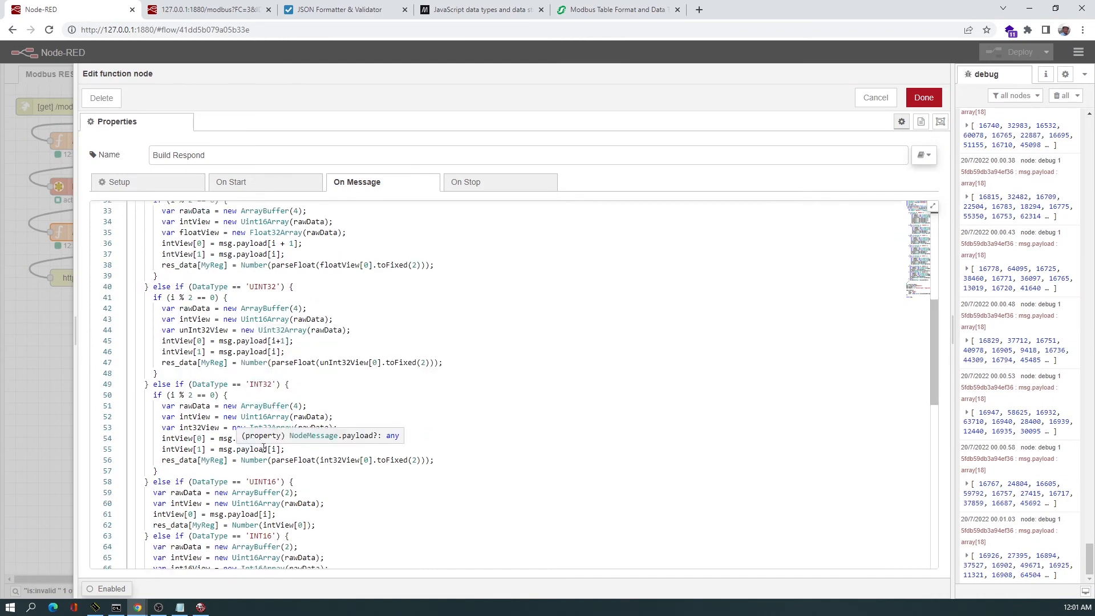
scroll(264, 449, down, 4)
scroll(264, 450, up, 7)
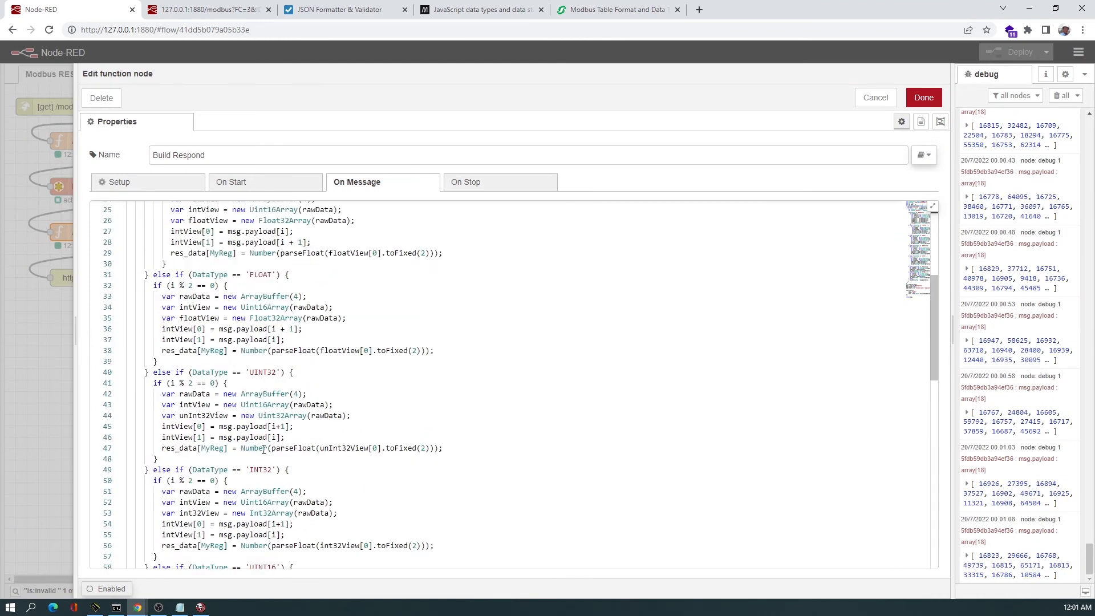
scroll(264, 449, up, 7)
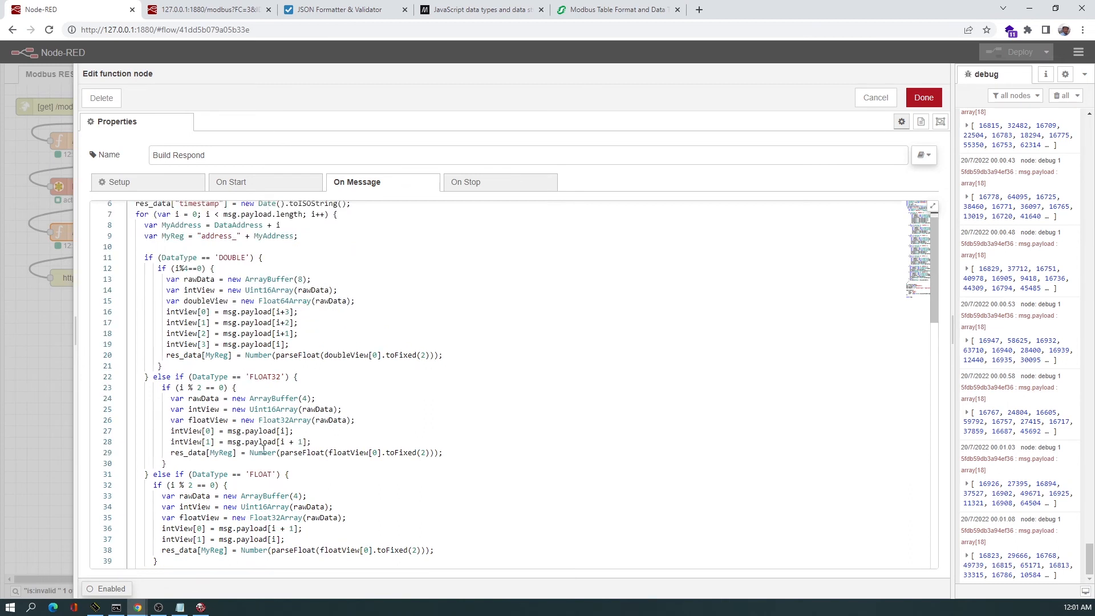
scroll(264, 449, up, 2)
Query the REST API tab with ADR=10, QTY=9 and TYPE=FLOAT32 and load the response.
click(182, 11)
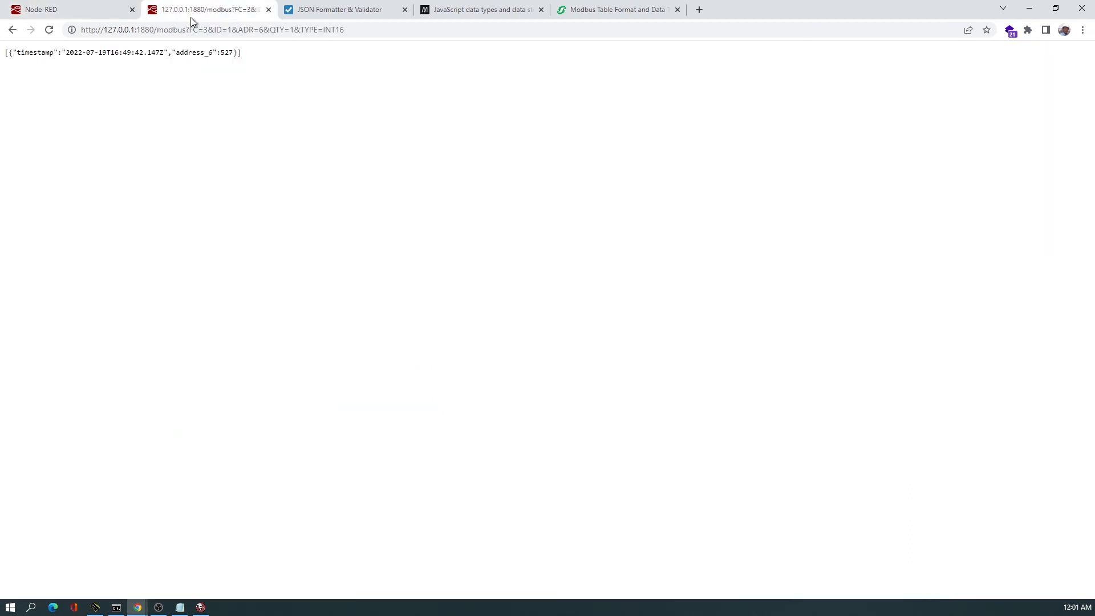
click(239, 30)
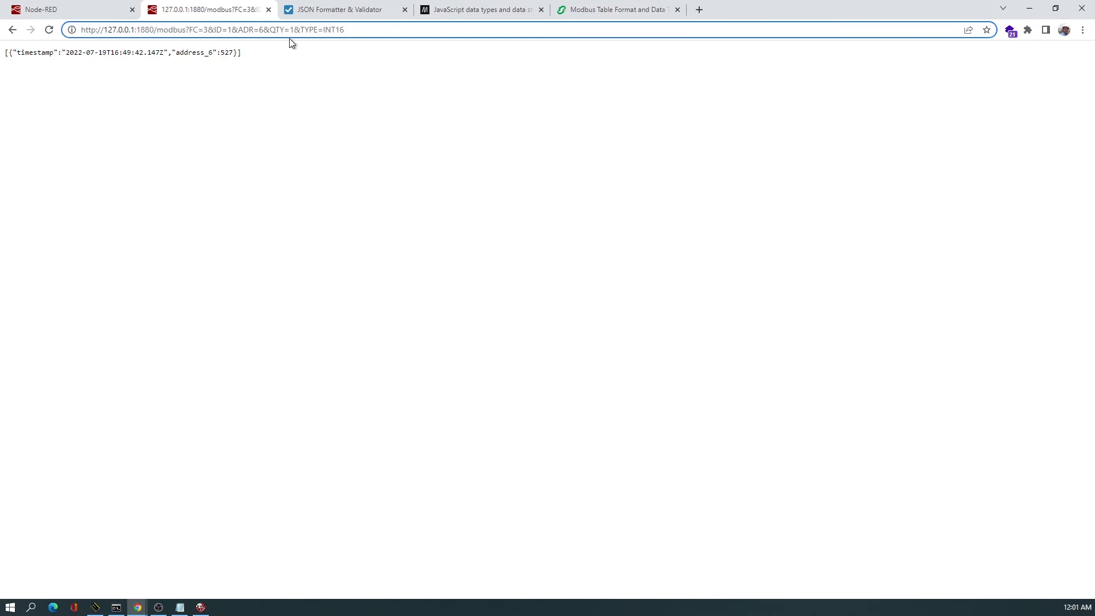
key(BackSpace)
text(10)
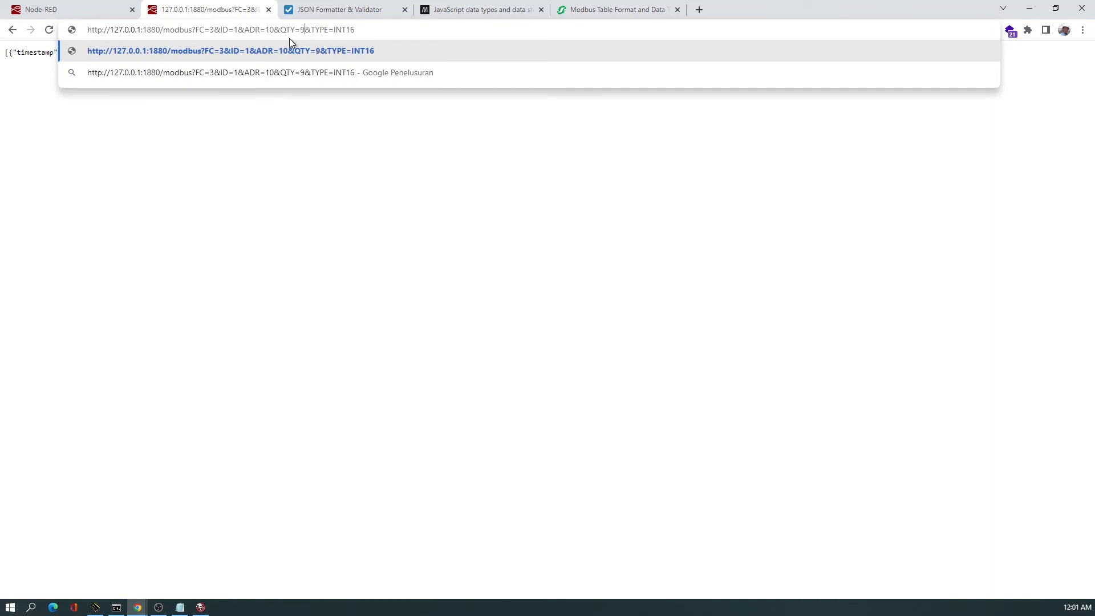
key(Right)
key(Right)
key(Right)
key(shift+End)
key(BackSpace)
text(FL)
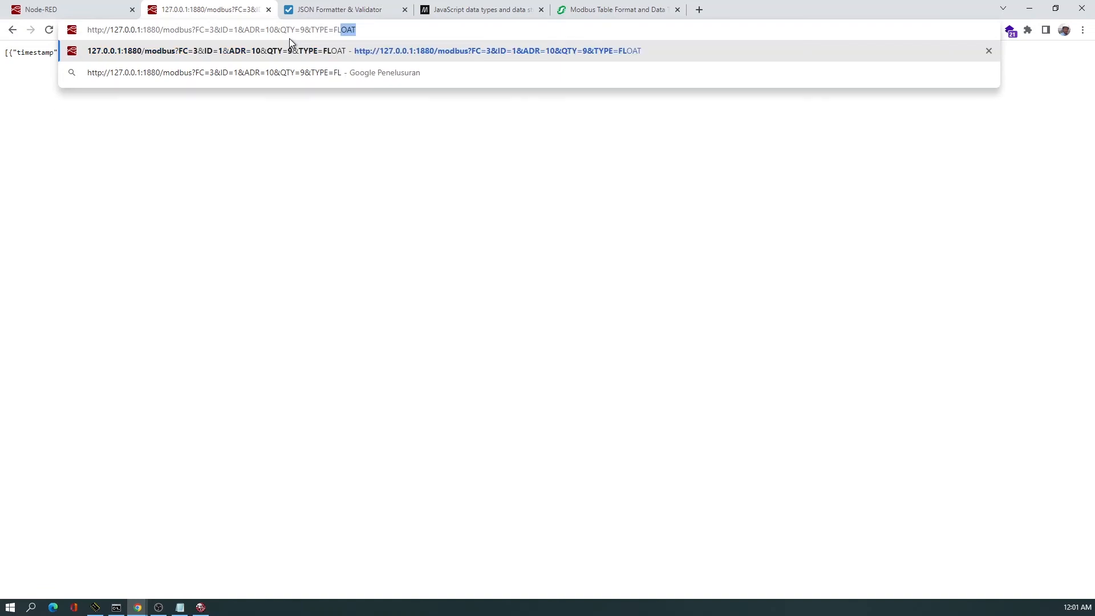
text(OAT32)
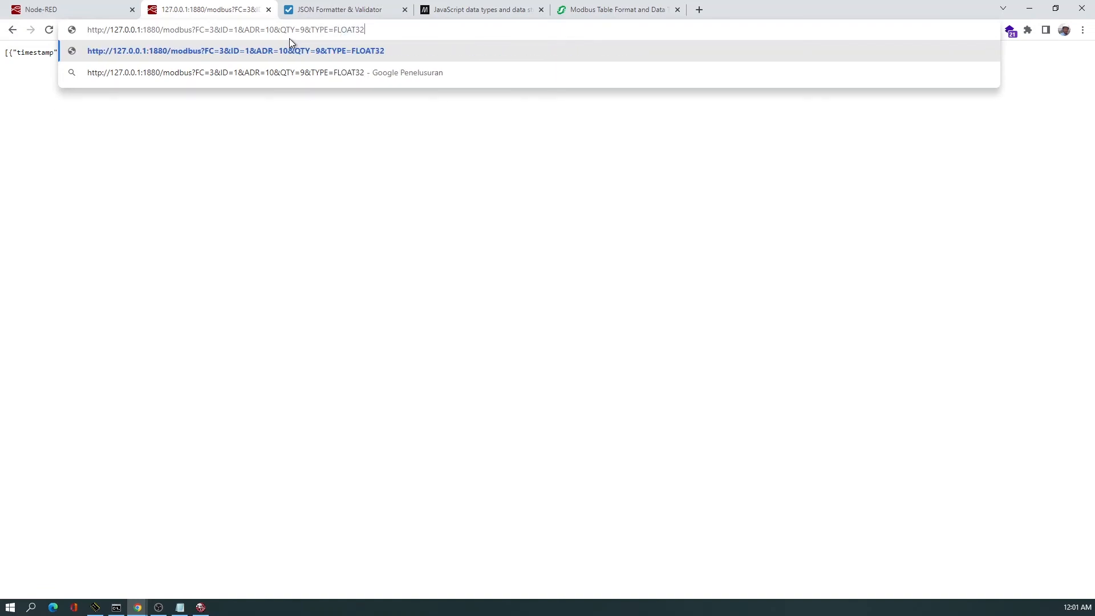
key(Return)
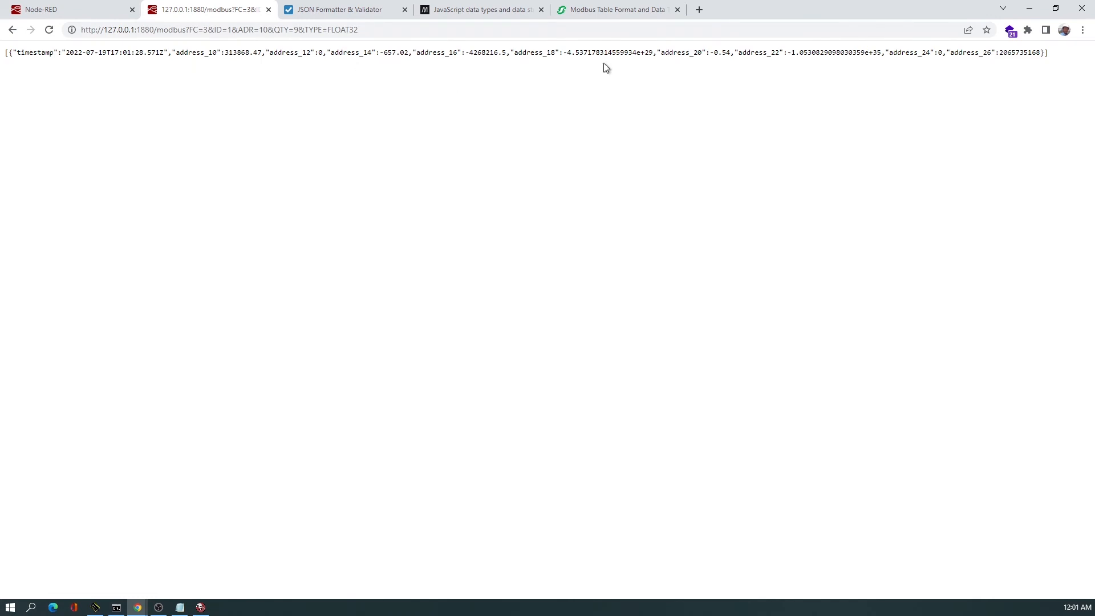
Change the request's data type to FLOAT and reload the REST API response.
double_click(381, 31)
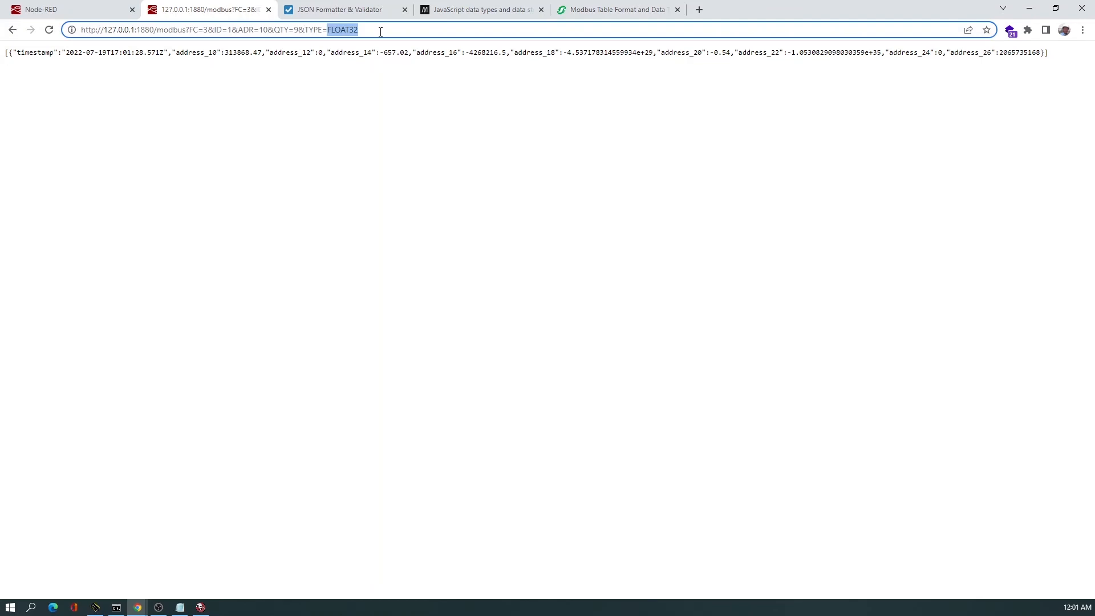
click(380, 32)
key(BackSpace)
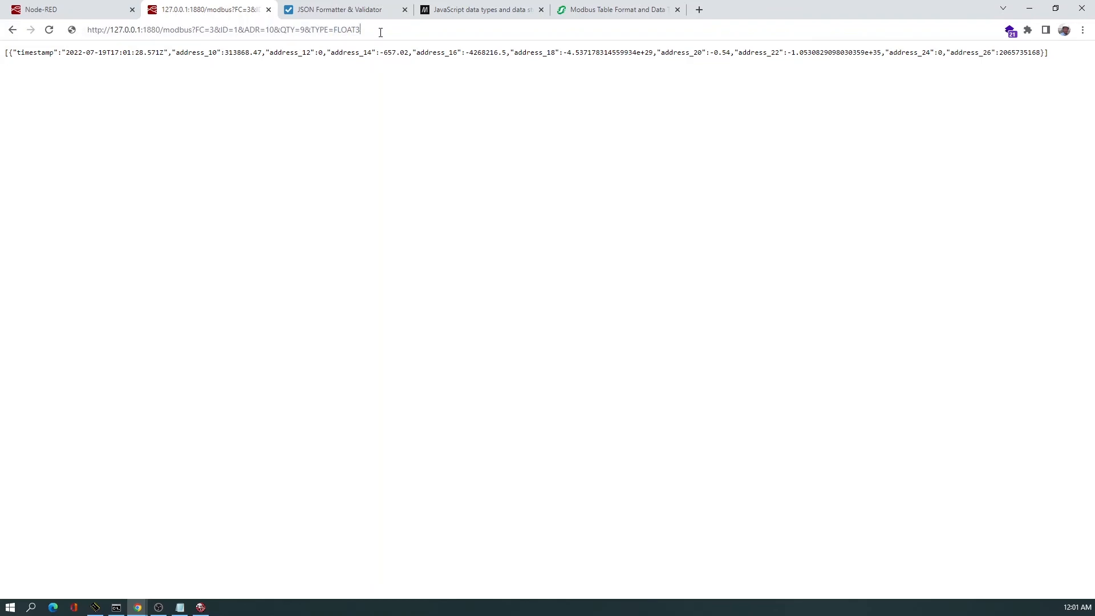
key(BackSpace)
key(Return)
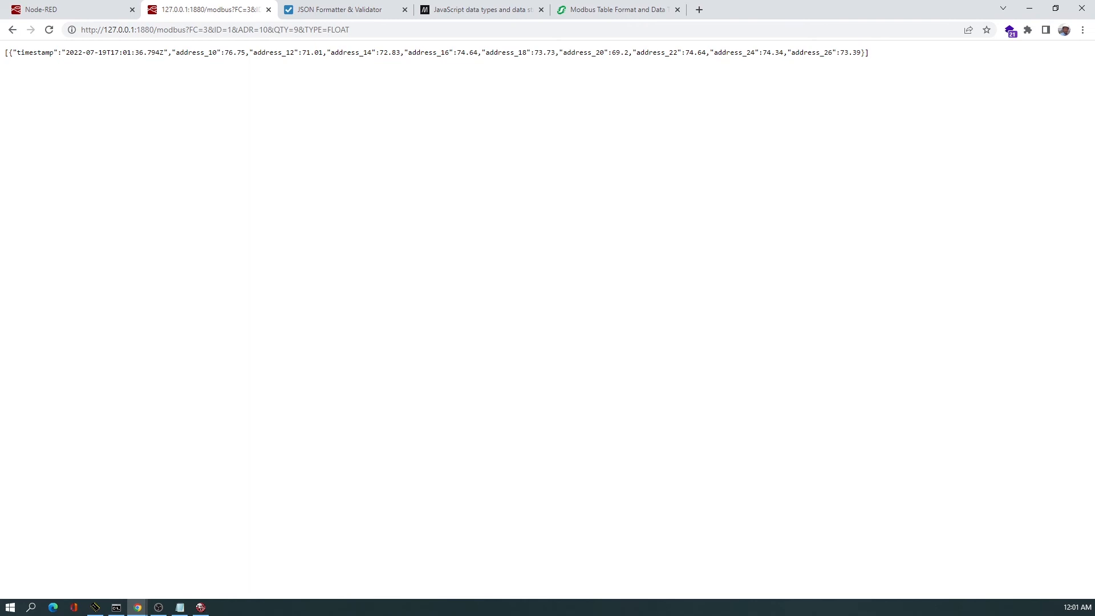
Restore the browser window beside the Grafana dashboard and simulator, and switch to the Node-RED tab.
key(alt+Tab)
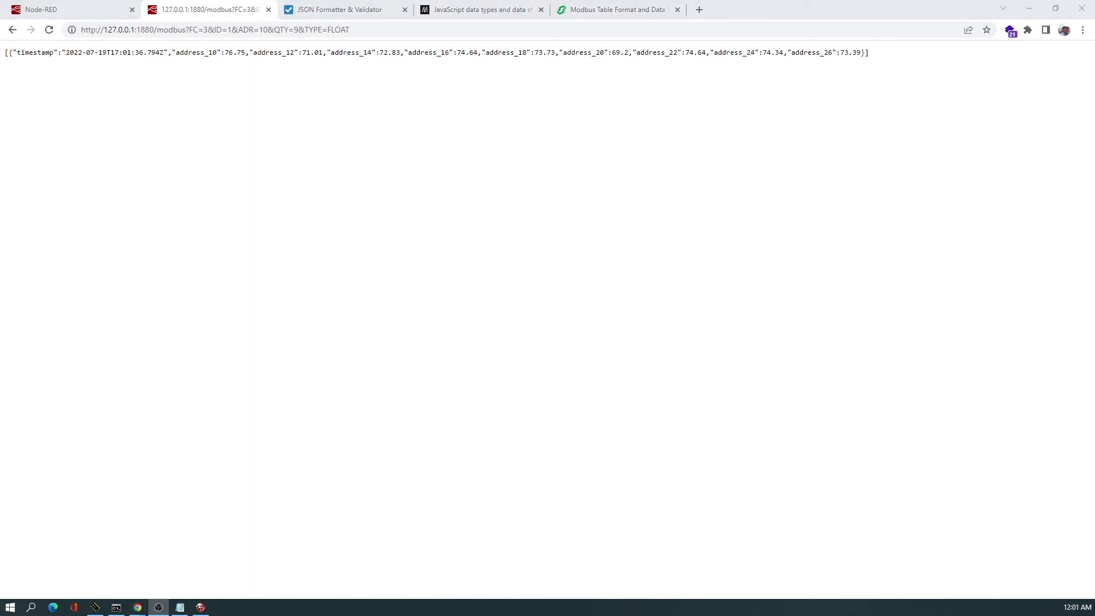
click(1055, 10)
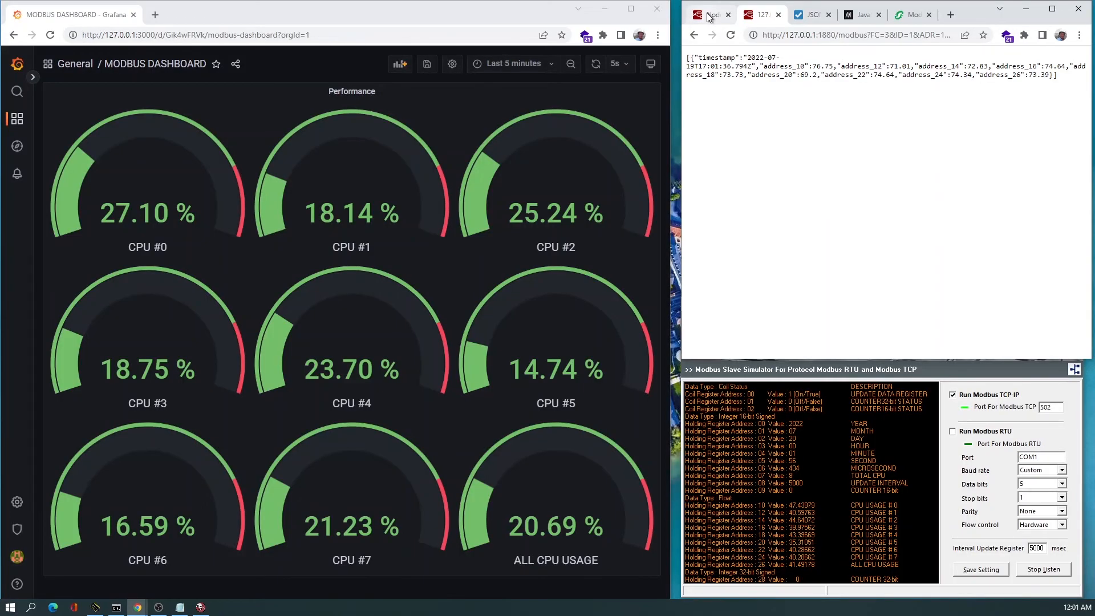
click(710, 16)
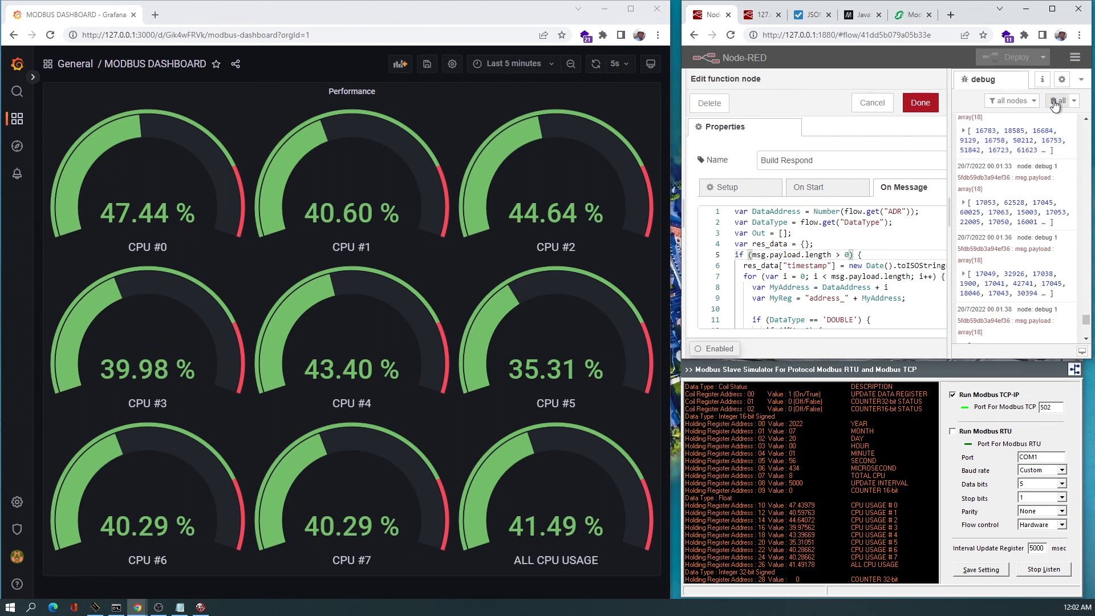
Clear the debug messages and close the Build Respond function editor without saving changes.
click(1055, 102)
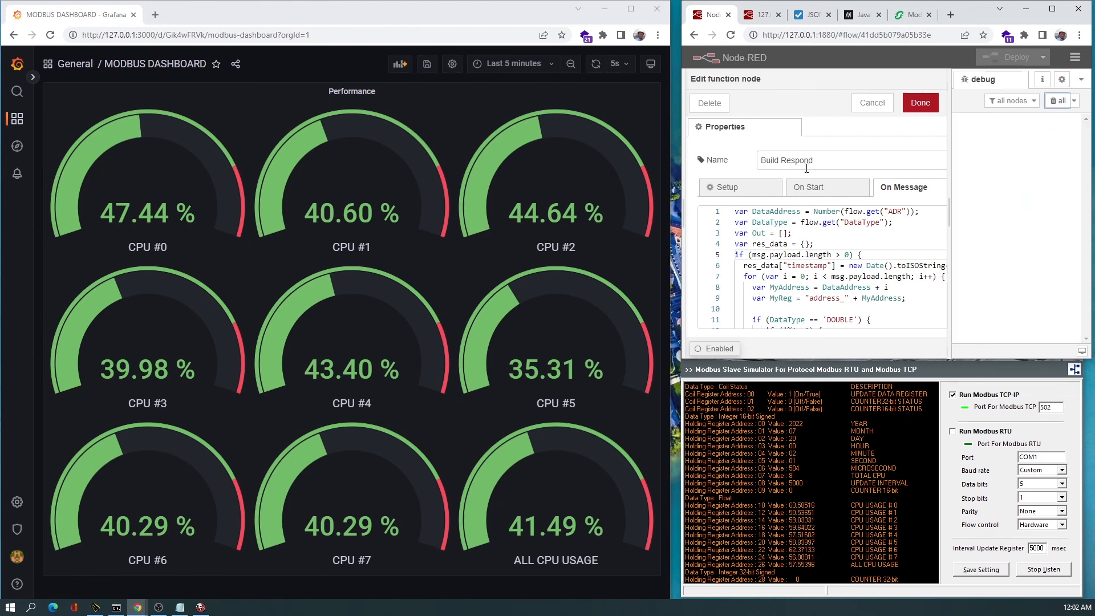
click(857, 106)
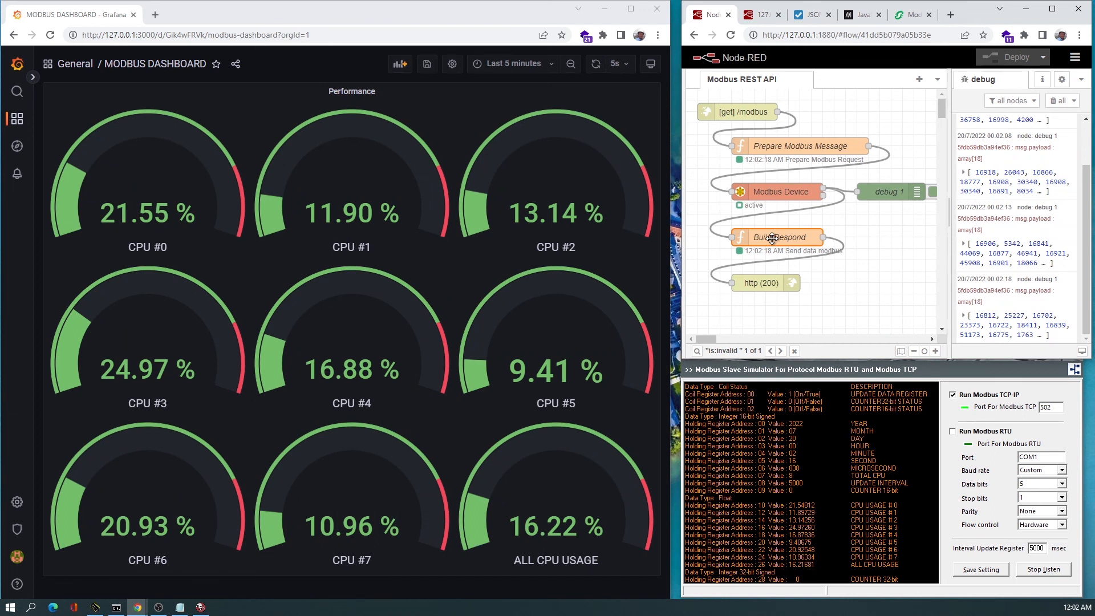
Check the REST API response tab, return to the Node-RED flow, and clear the debug messages again.
click(763, 15)
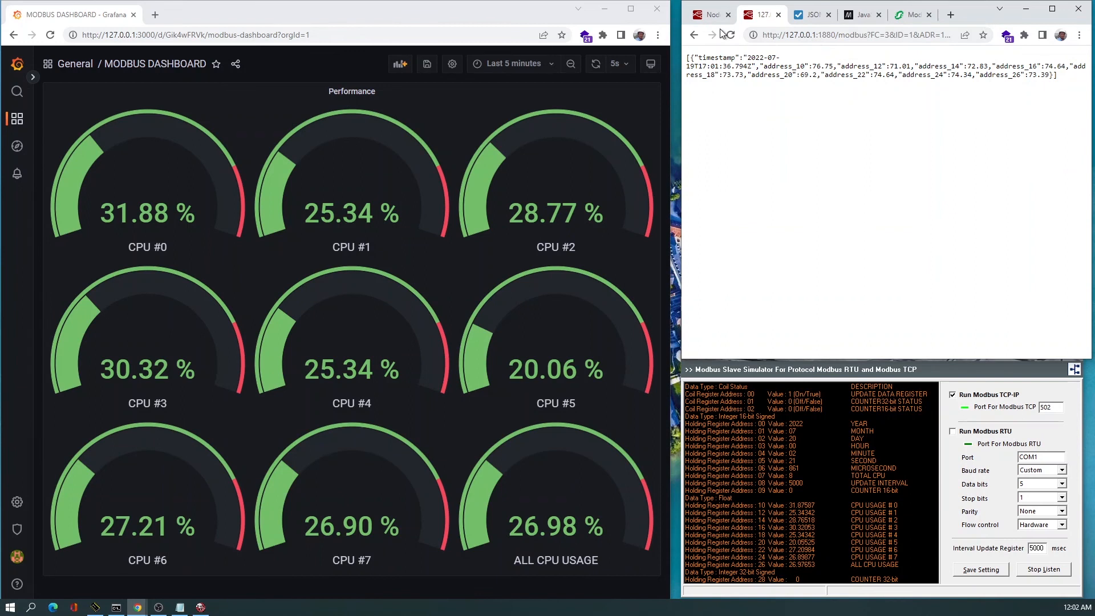
click(707, 16)
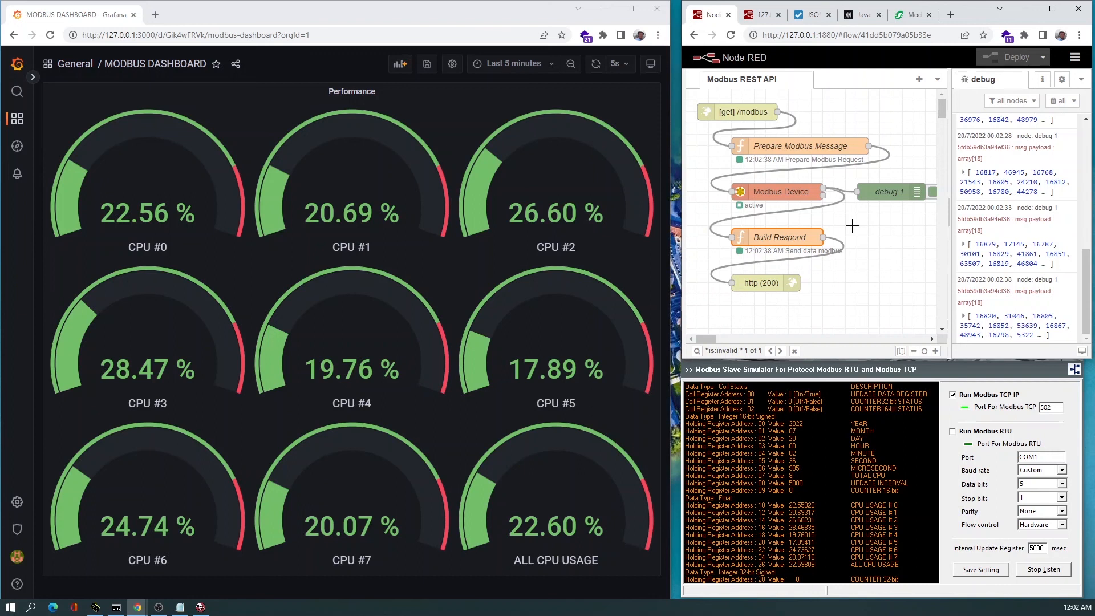
click(1056, 104)
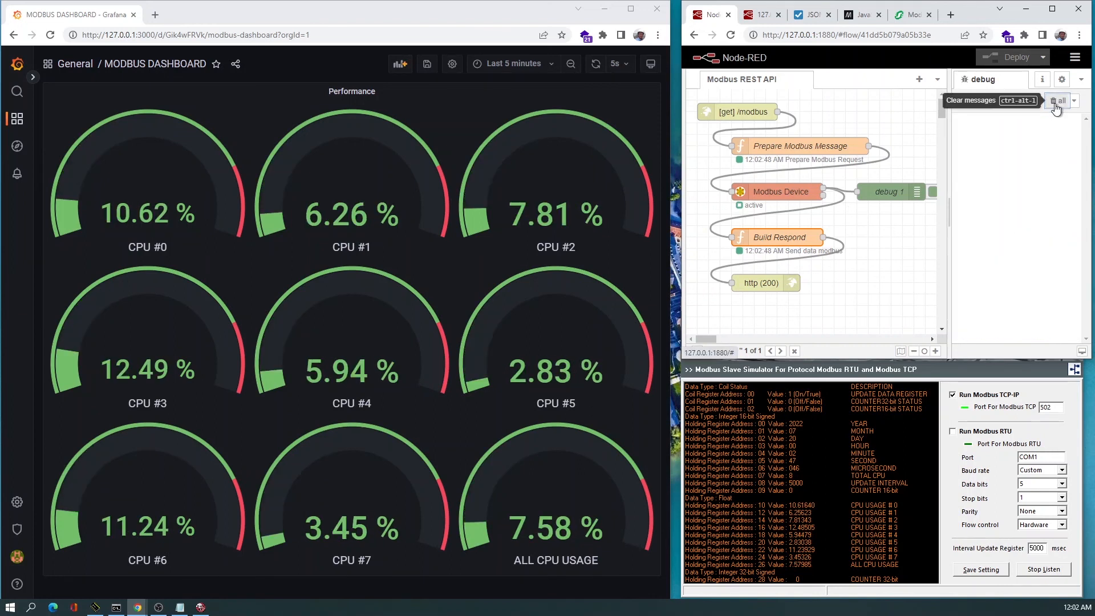